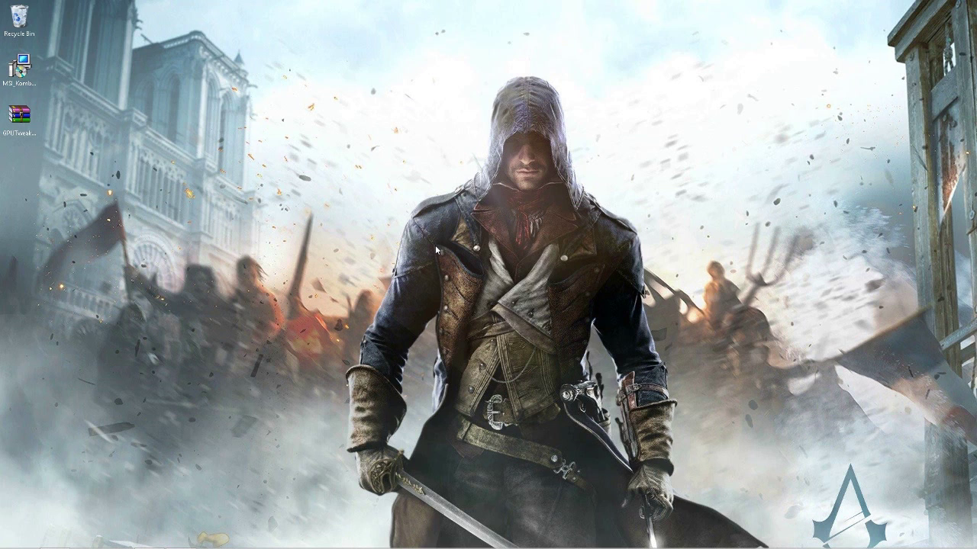
- Open the GPUTweak_2_7_1_8.zip archive in WinRAR and dismiss the licence purchase reminder
left_click(27, 97)
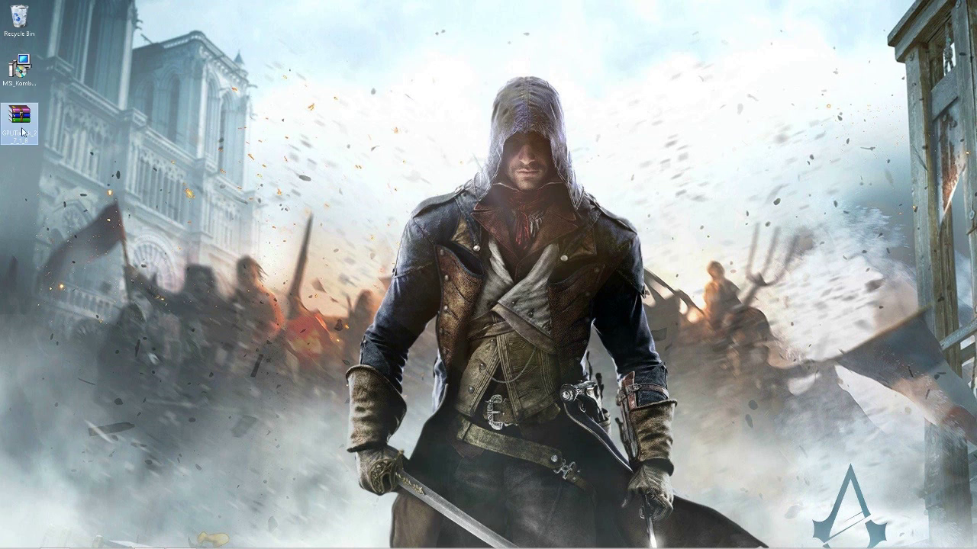
left_click(19, 118)
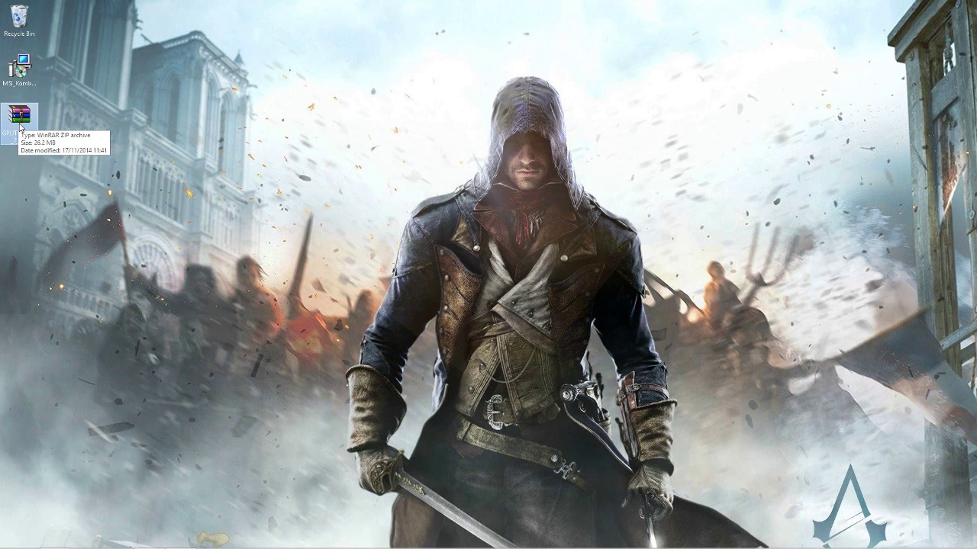
left_click(51, 201)
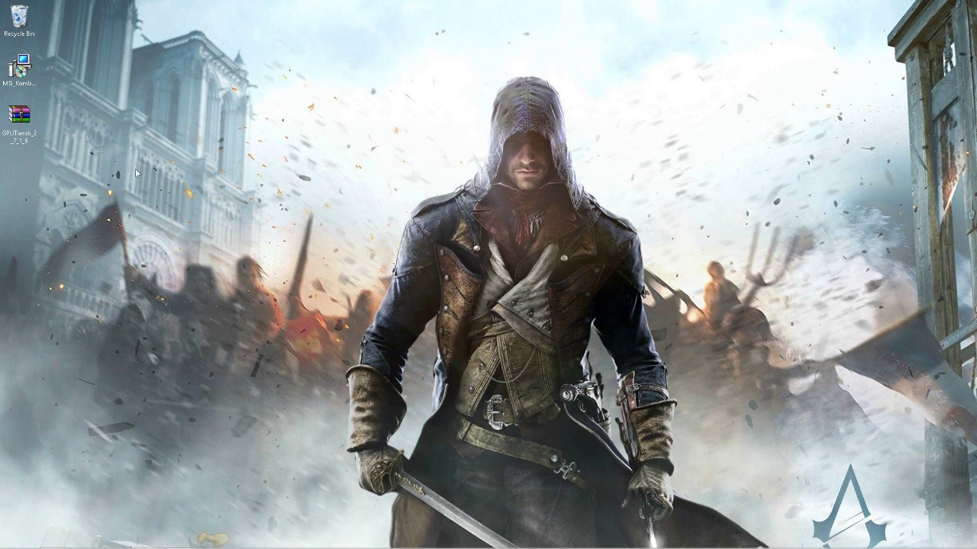
double_click(19, 116)
left_click_drag(234, 141, 566, 118)
left_click(754, 356)
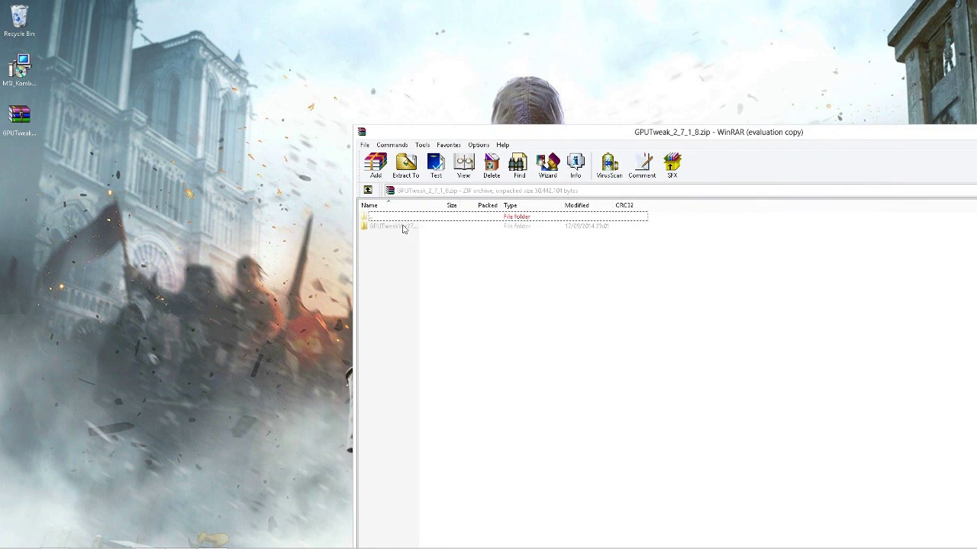
- Extract the GPUTweak folder to the desktop, close WinRAR, and place the folder under MSI Kombustor
left_click(404, 227)
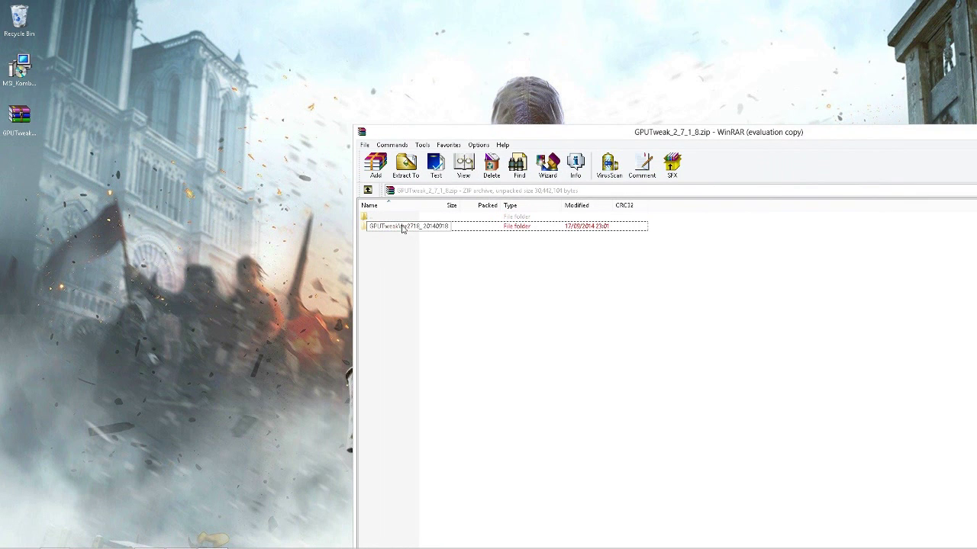
left_click_drag(403, 228, 19, 168)
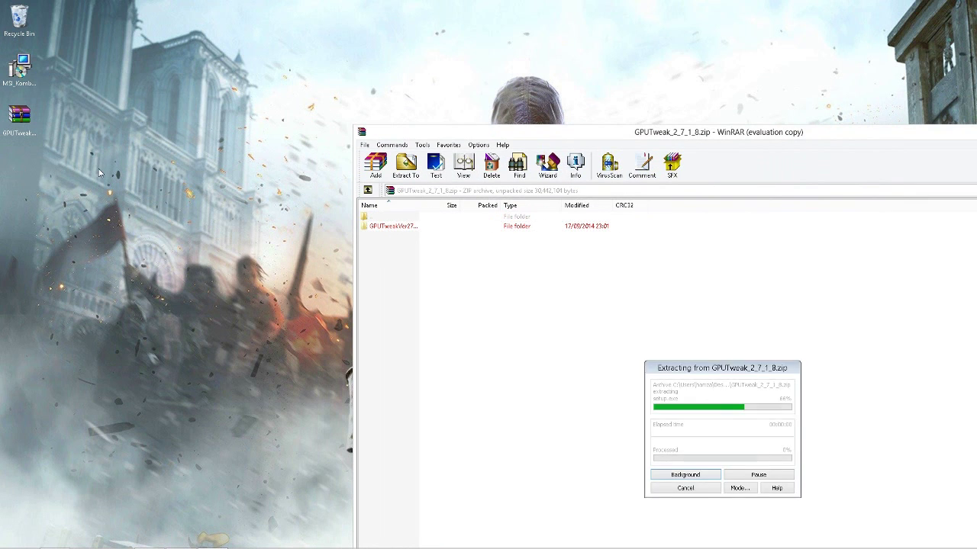
left_click_drag(526, 137, 254, 164)
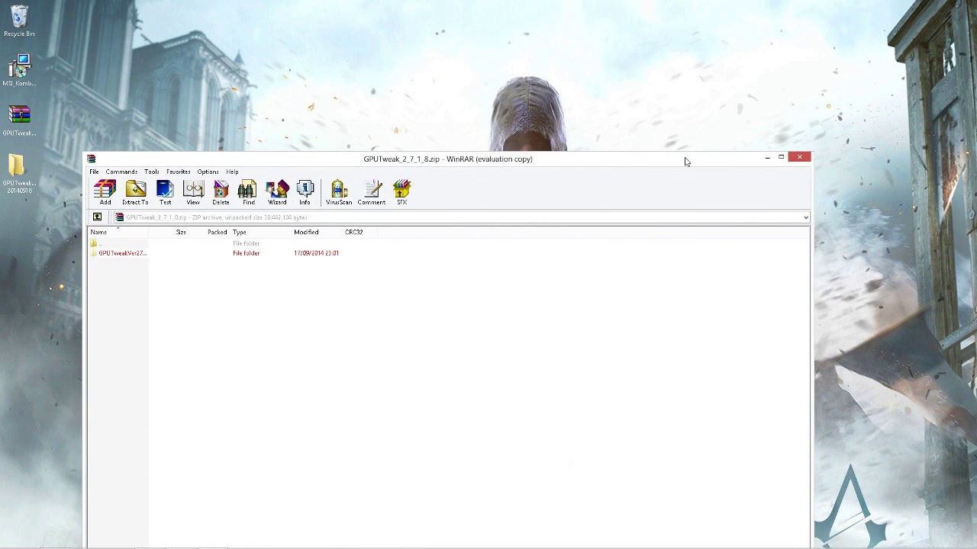
left_click(798, 159)
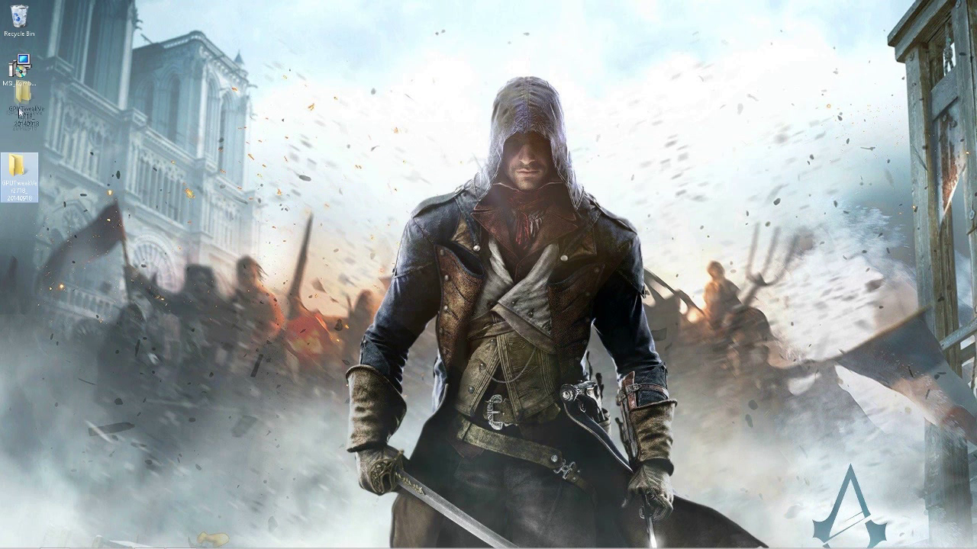
left_click_drag(12, 177, 13, 118)
- Run GPU Tweak setup from the extracted folder with default locations, choosing 'No, I will restart later'
double_click(13, 135)
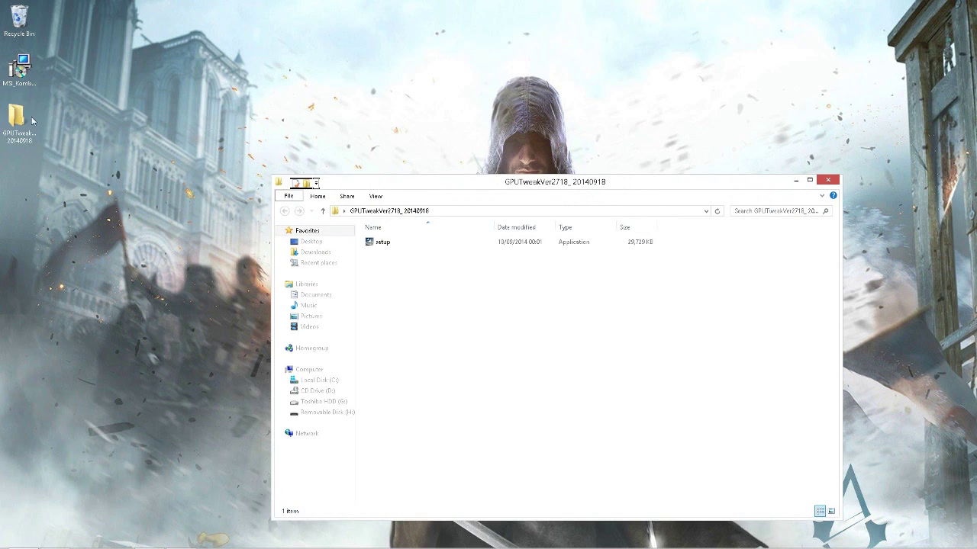
left_click(404, 243)
double_click(395, 242)
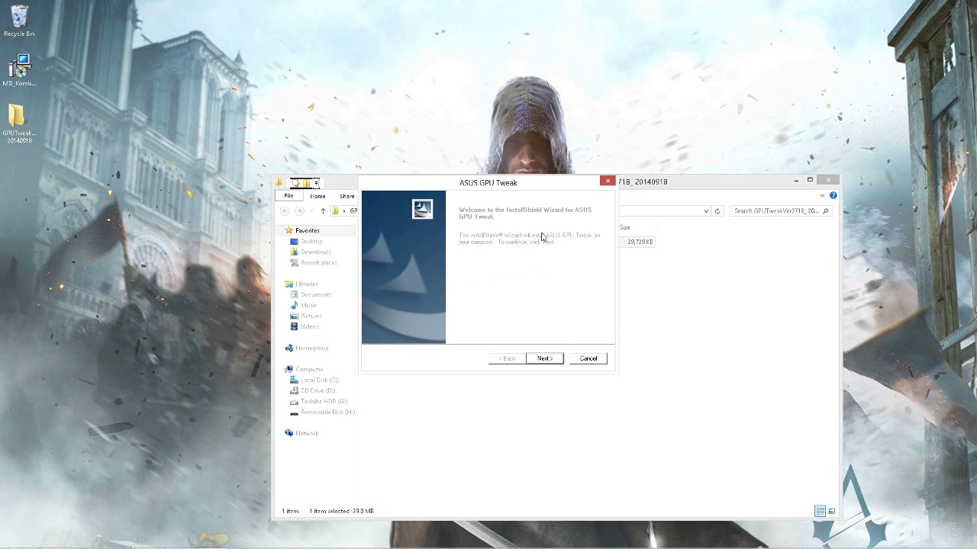
left_click(548, 357)
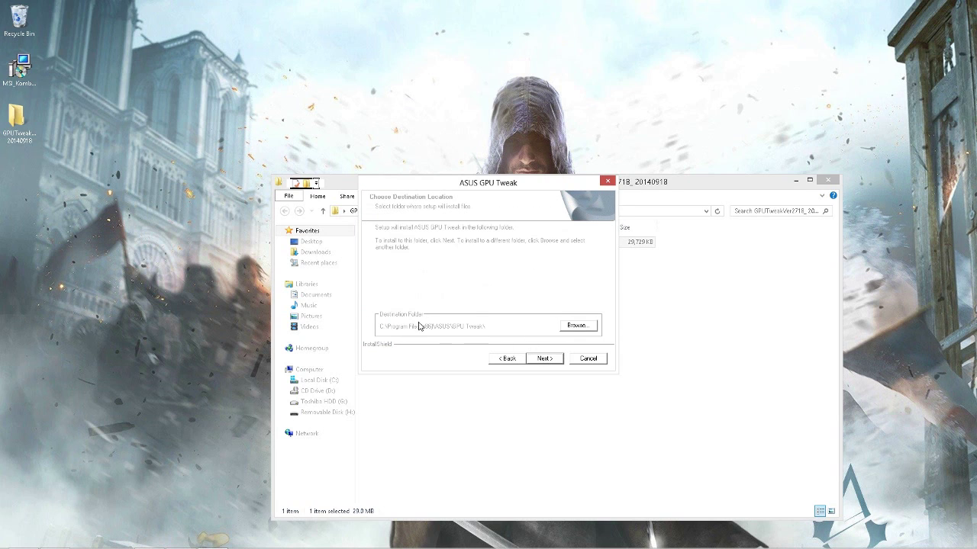
left_click(541, 358)
left_click(539, 359)
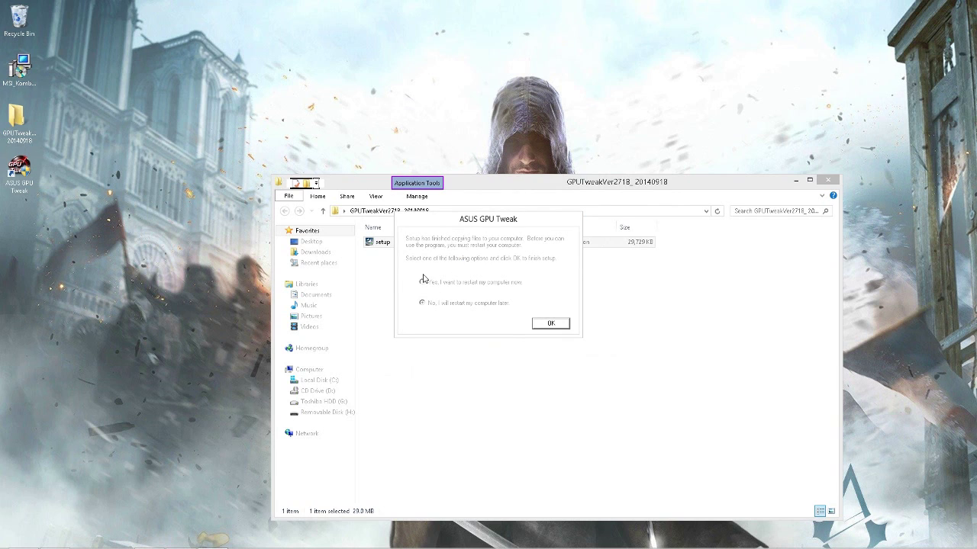
left_click(566, 325)
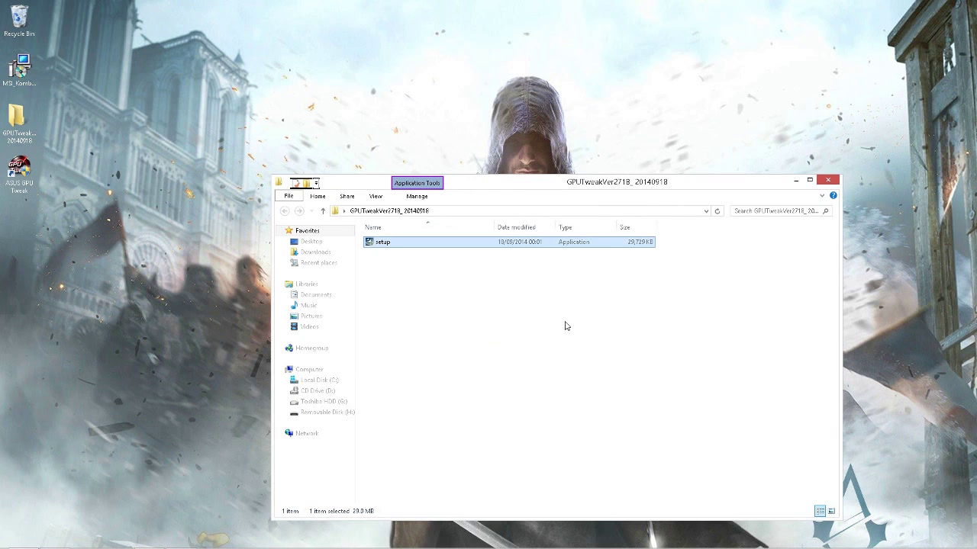
- Close the folder window, discard the GPUTweakVer2718_20140918 folder, and move ASUS GPU Tweak under MSI Kombustor
left_click(830, 180)
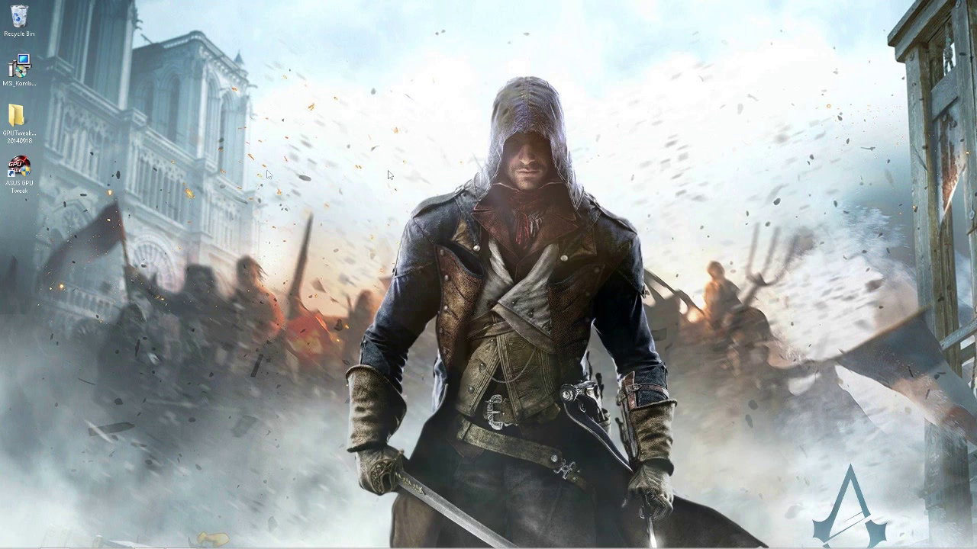
left_click(22, 144)
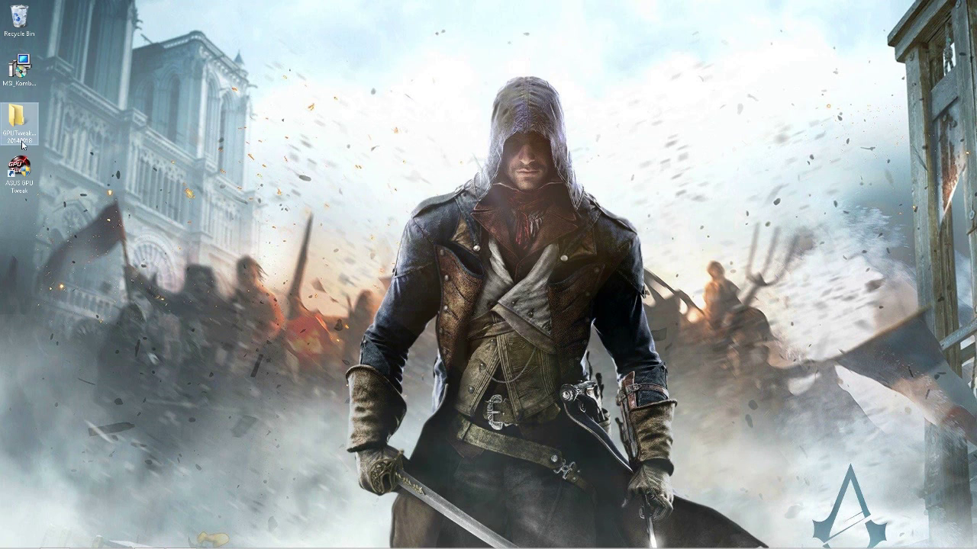
key("Delete")
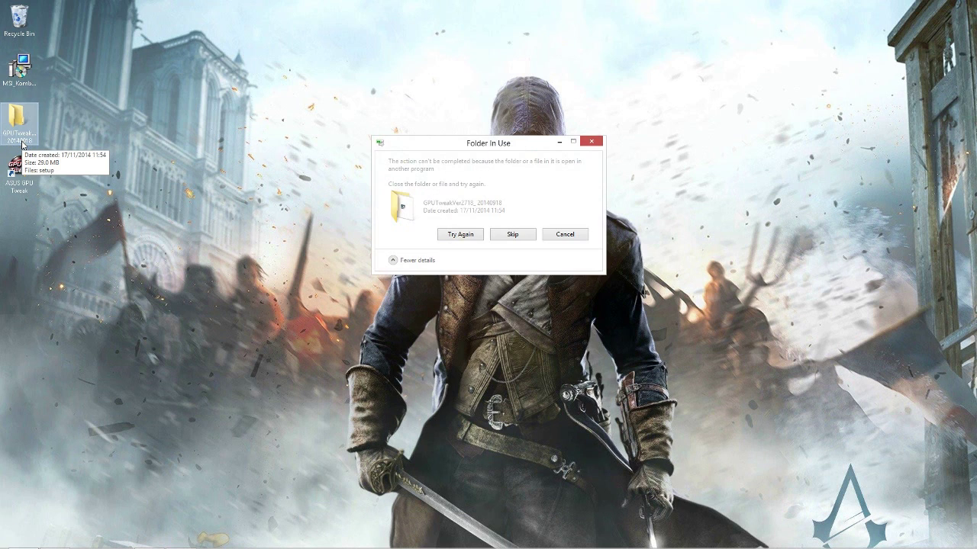
left_click(566, 235)
left_click_drag(145, 124, 138, 124)
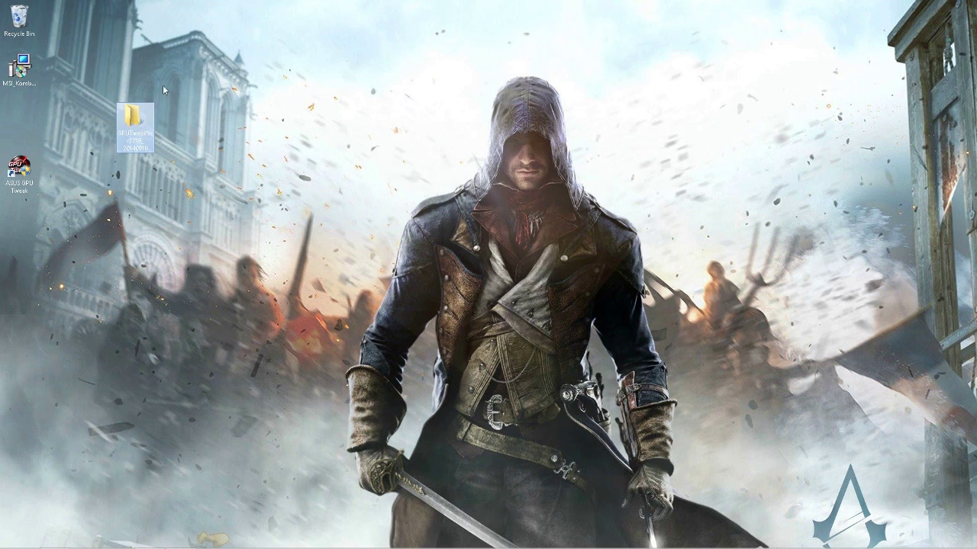
left_click_drag(219, 38, 222, 44)
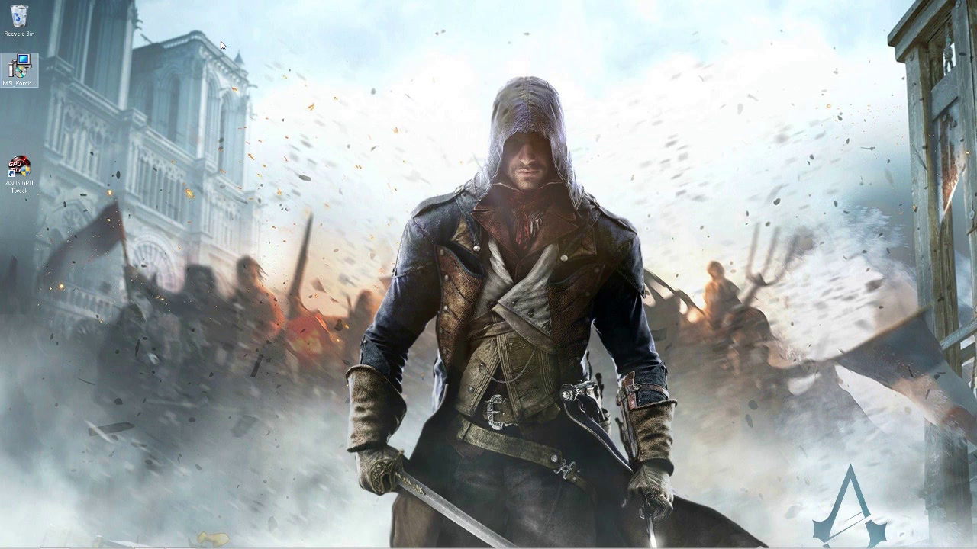
left_click_drag(20, 170, 31, 124)
left_click(137, 138)
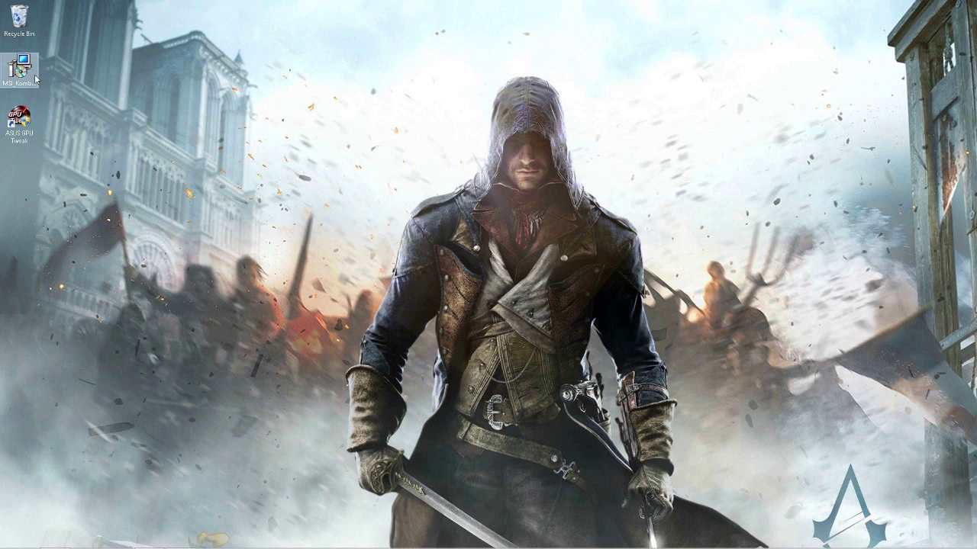
- Start the MSI Kombustor installer, accept the licence, and keep the default install and Start Menu folders
double_click(23, 70)
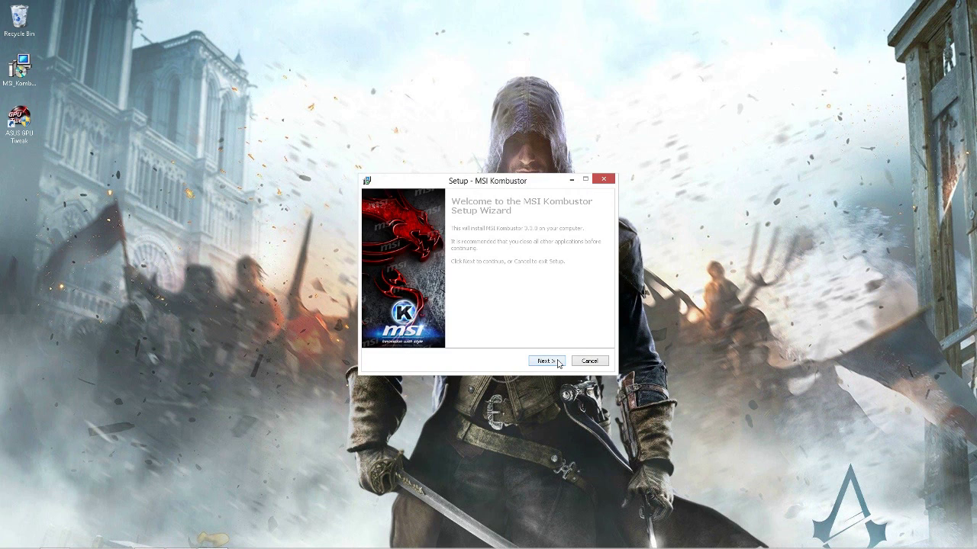
left_click(546, 361)
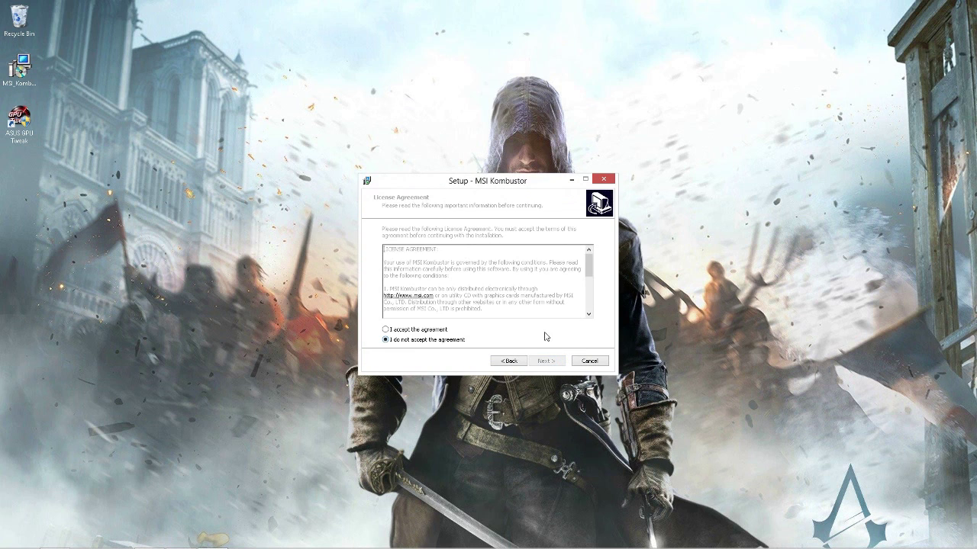
left_click(414, 331)
scroll(587, 259, "down", 3)
scroll(588, 256, "up", 3)
left_click(546, 362)
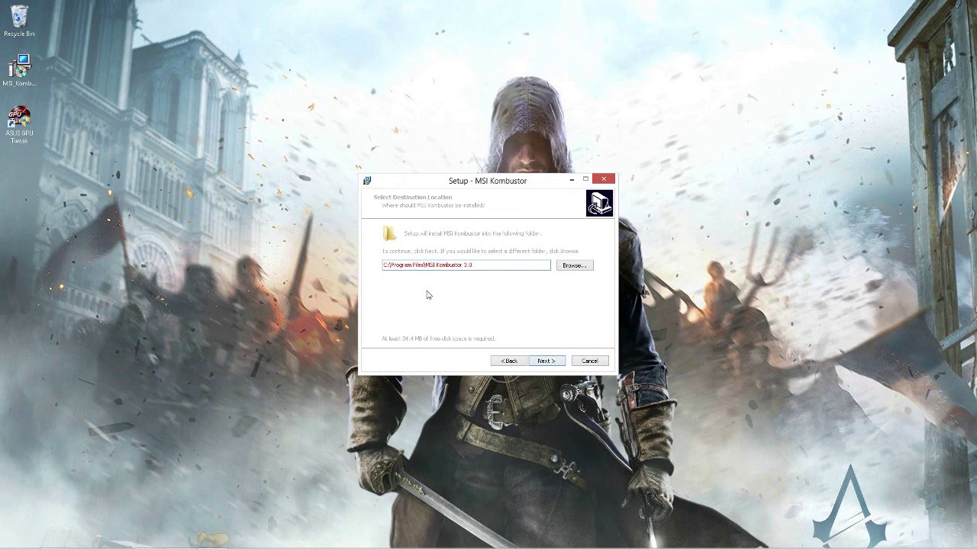
left_click(535, 363)
left_click(547, 360)
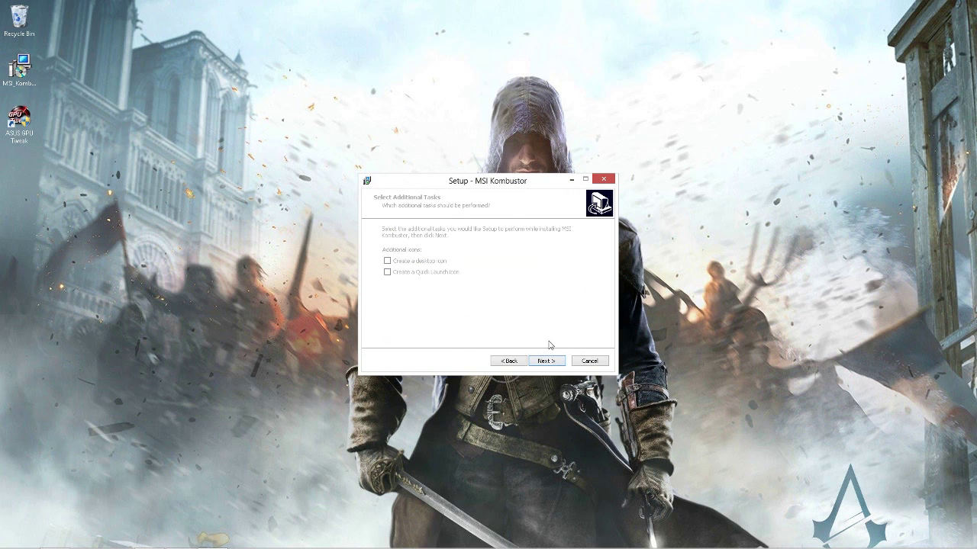
- Enable 'Create a desktop icon', install MSI Kombustor, and finish the setup wizard
left_click(410, 261)
left_click(544, 361)
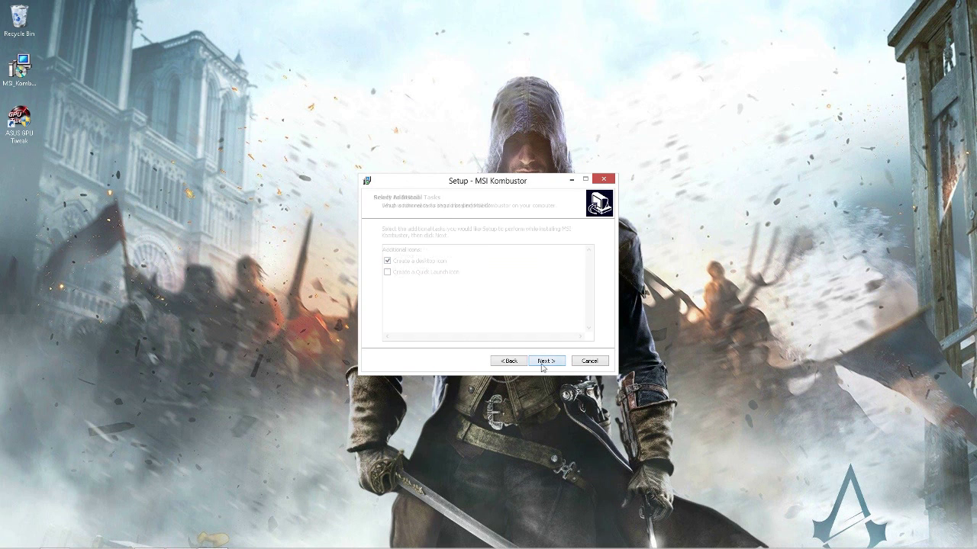
left_click(545, 361)
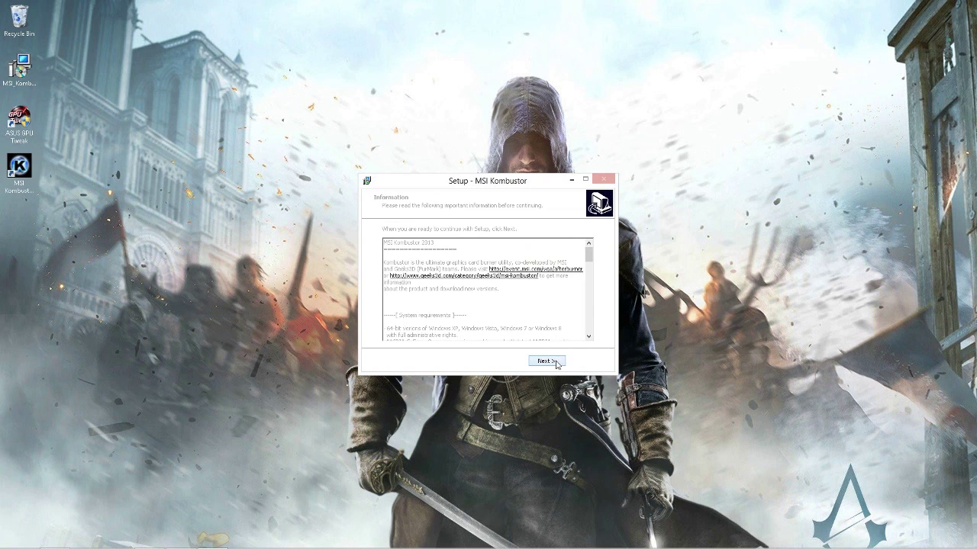
left_click(554, 362)
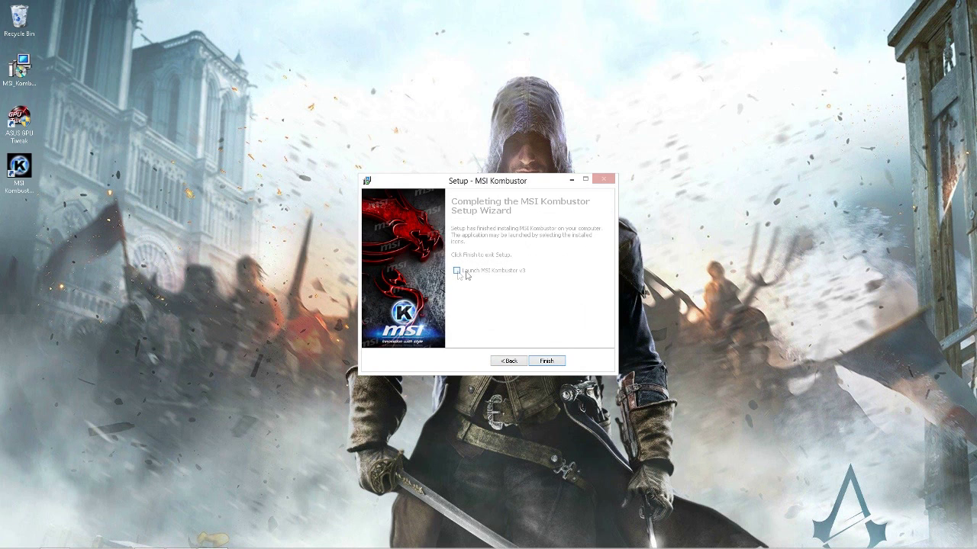
left_click(546, 361)
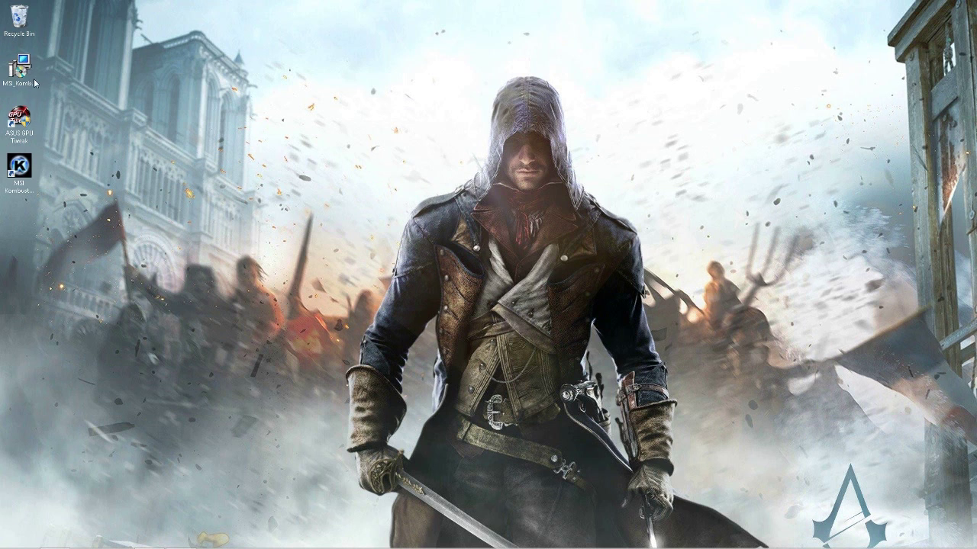
left_click(34, 82)
- Delete the Kombustor setup file, shift the GPU Tweak and Kombustor shortcuts up, and launch GPU Tweak
key("Delete")
left_click_drag(20, 116, 20, 70)
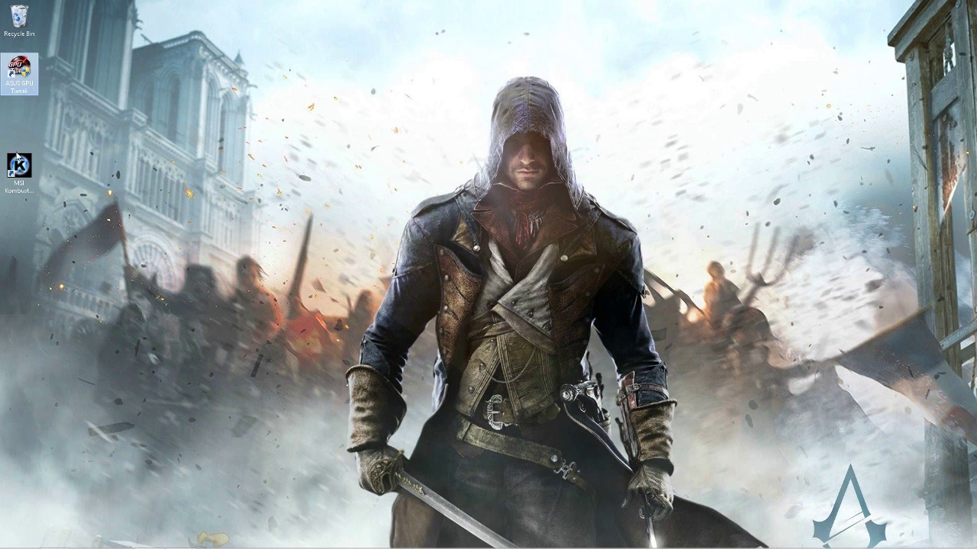
left_click_drag(20, 164, 23, 121)
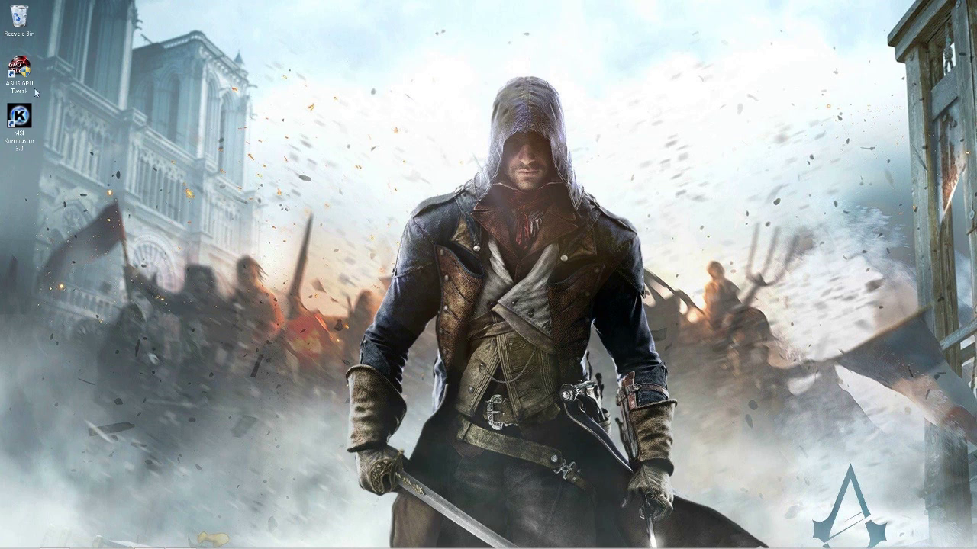
left_click(22, 75)
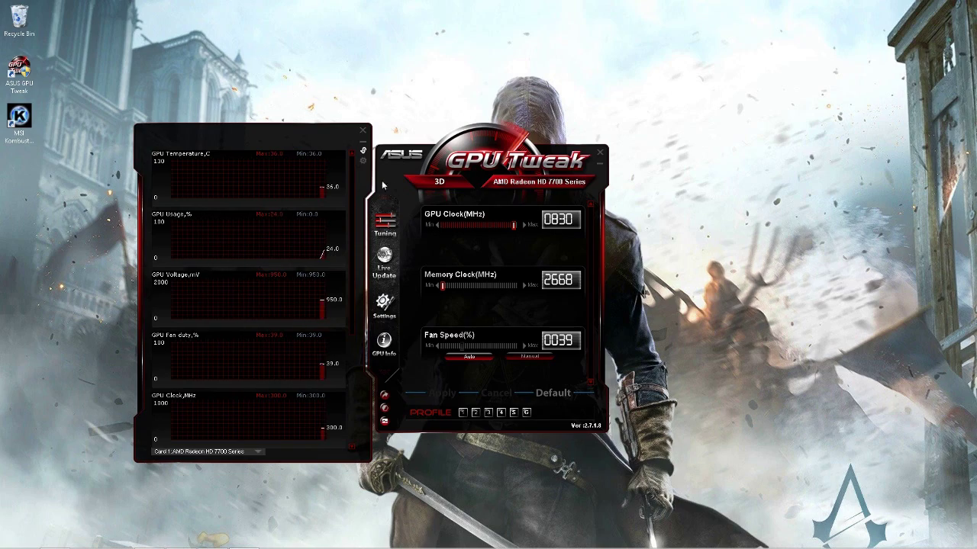
- Move the GPU Tweak tuning and monitoring windows up and right, and scroll through the graphs
left_click_drag(448, 159, 562, 190)
left_click_drag(439, 186, 428, 158)
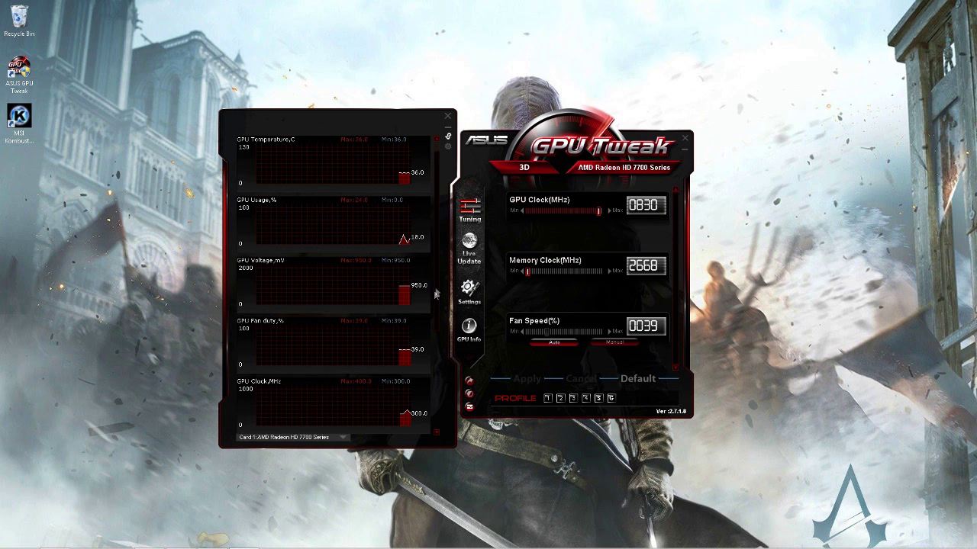
scroll(433, 299, "down", 1)
left_click_drag(433, 299, 431, 254)
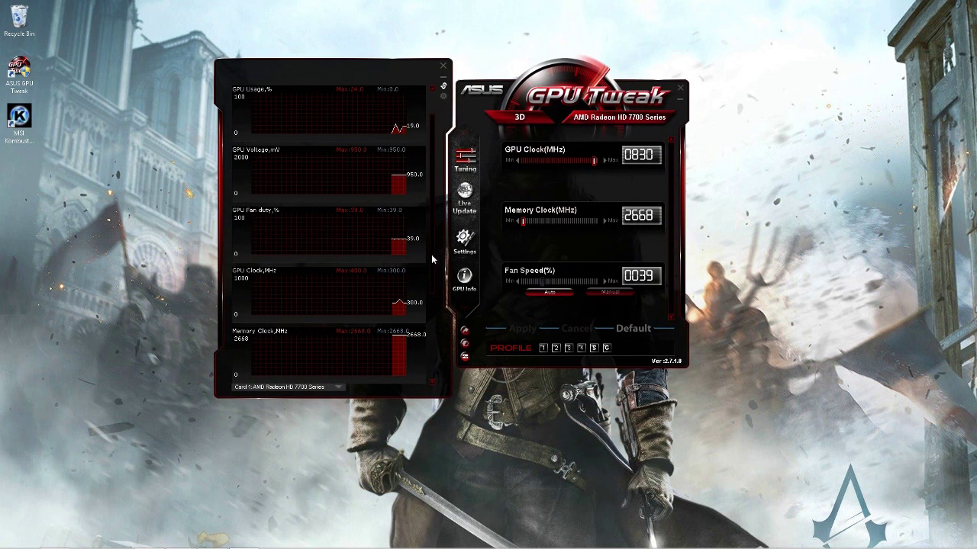
scroll(430, 290, "down", 2)
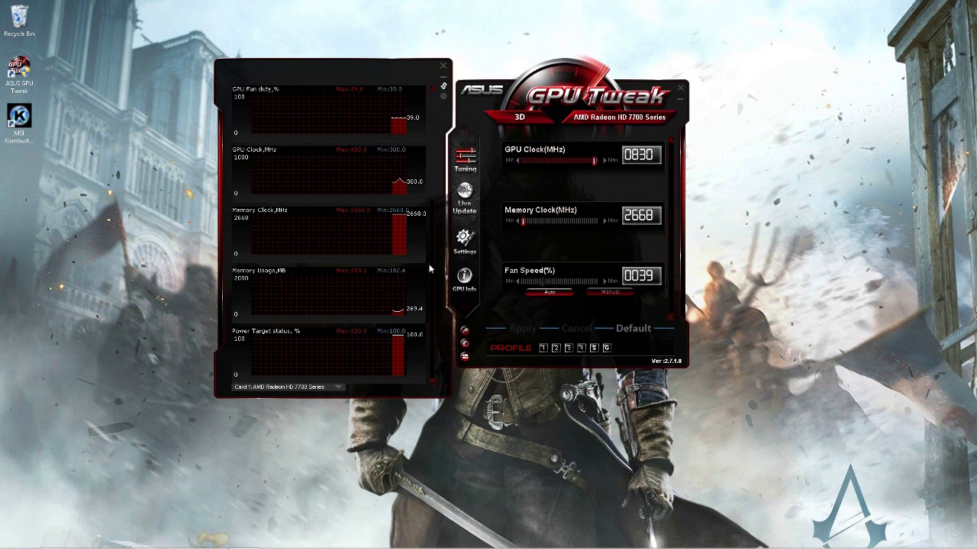
scroll(438, 199, "up", 3)
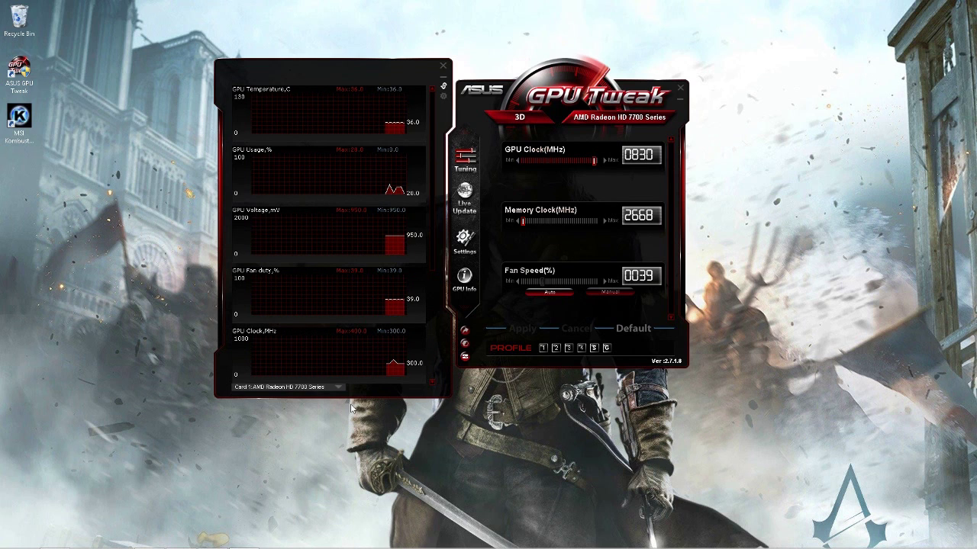
- Search Windows for 'cc' and launch AMD Catalyst Control Center
right_click(797, 233)
right_click(749, 220)
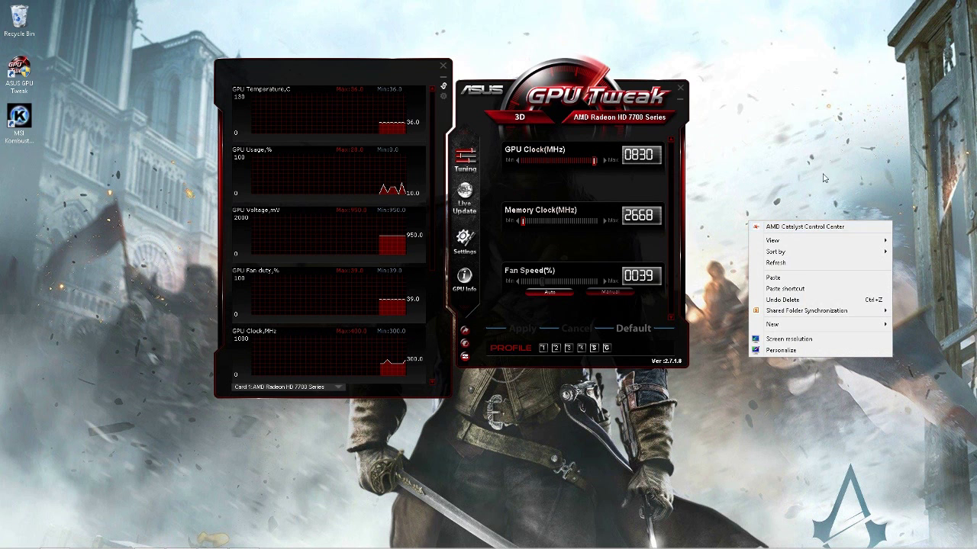
key("Escape")
left_click(953, 207)
type("cc")
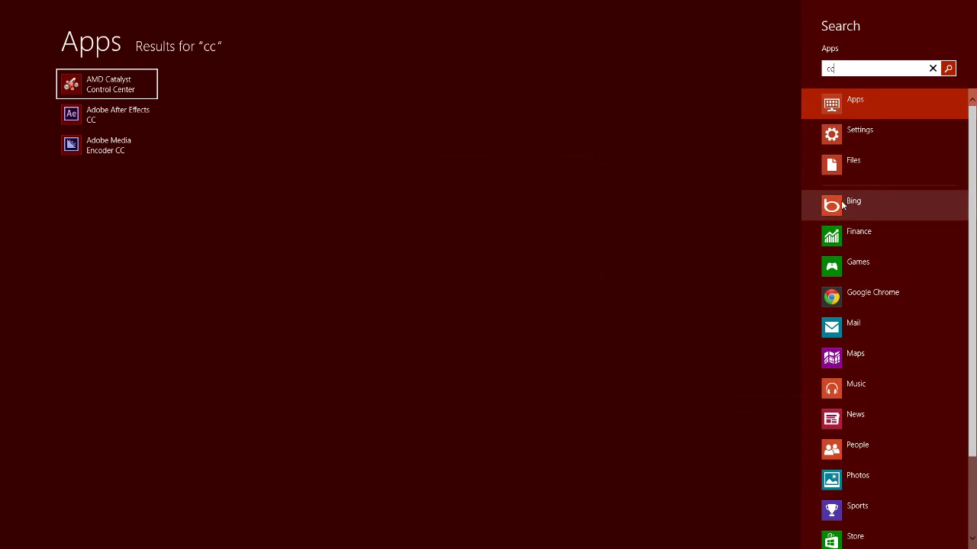
left_click(86, 79)
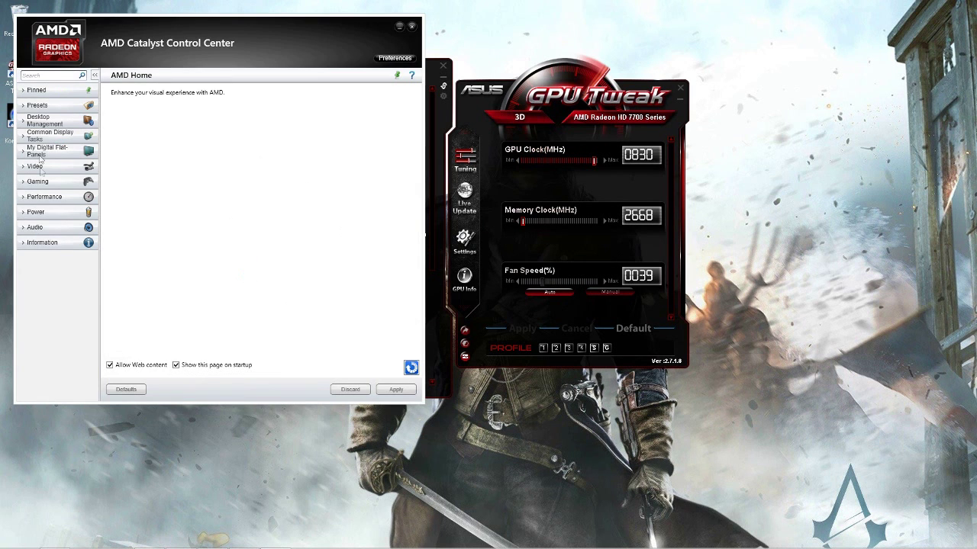
- Under Performance, toggle AMD OverDrive off and back on, then close Catalyst Control Center
left_click(28, 198)
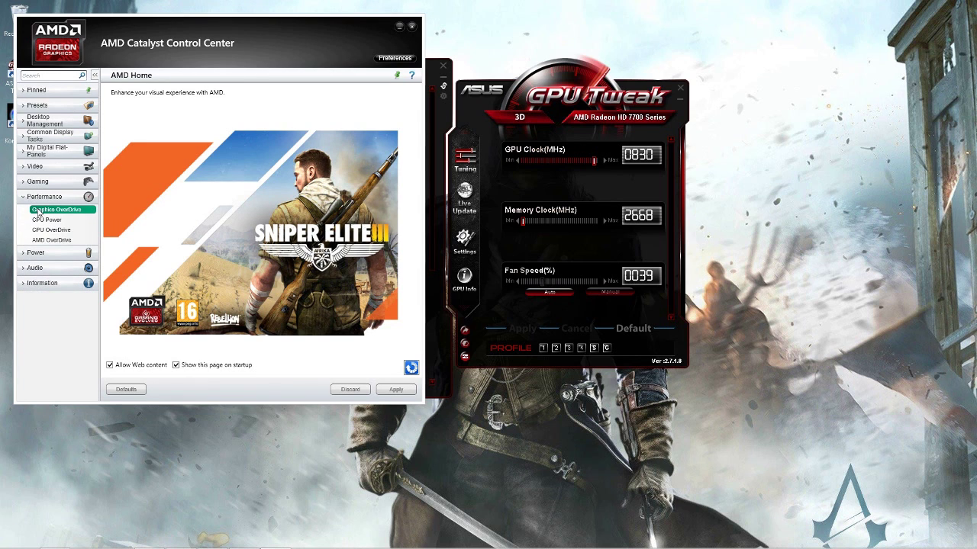
left_click(40, 210)
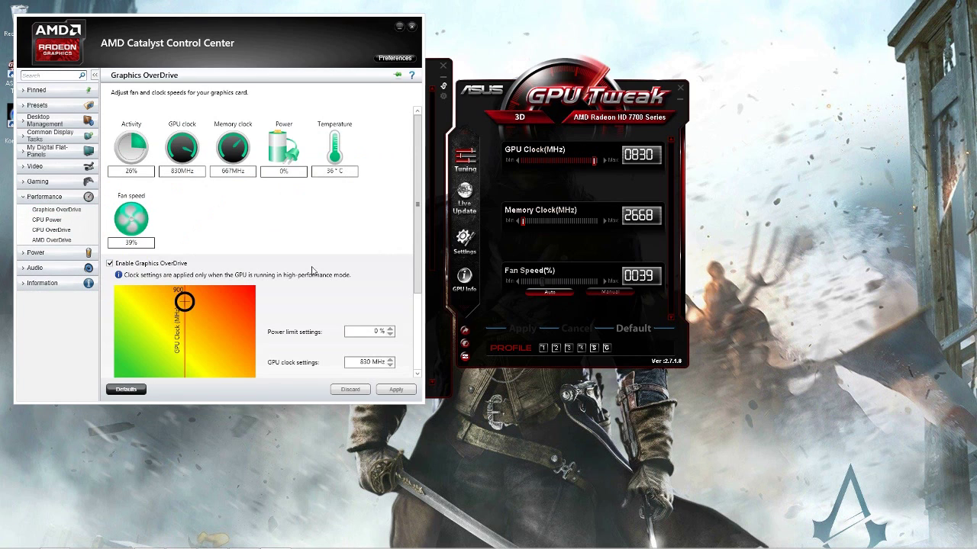
scroll(409, 198, "down", 3)
scroll(408, 199, "up", 3)
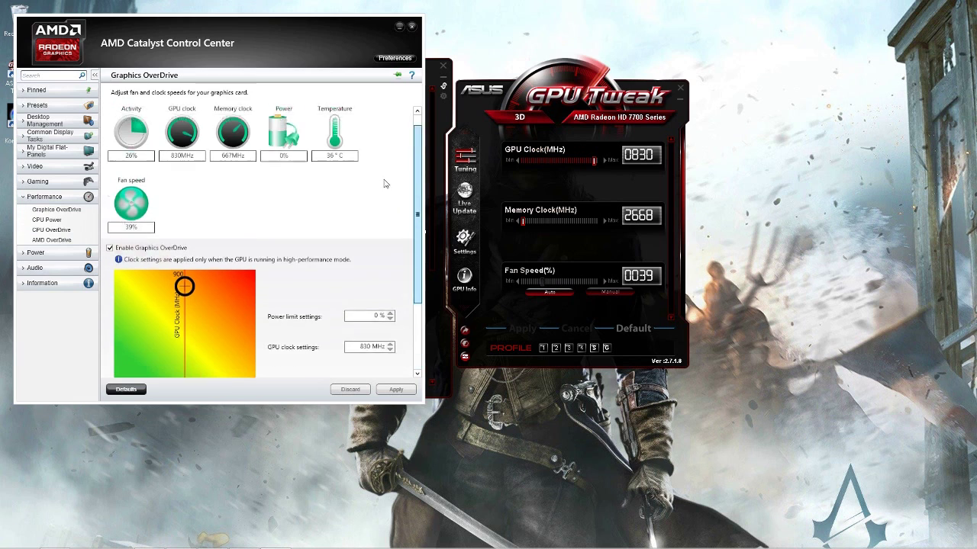
left_click(51, 240)
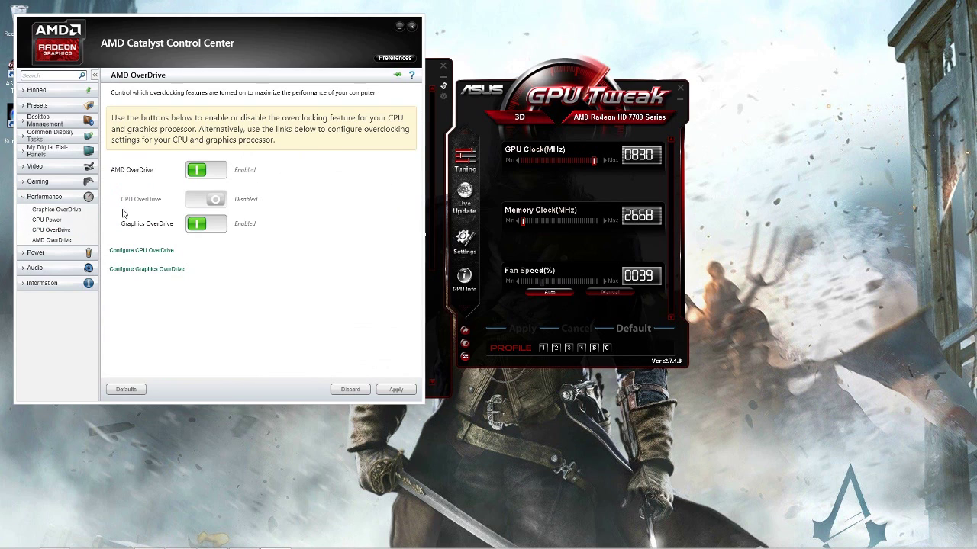
left_click(206, 174)
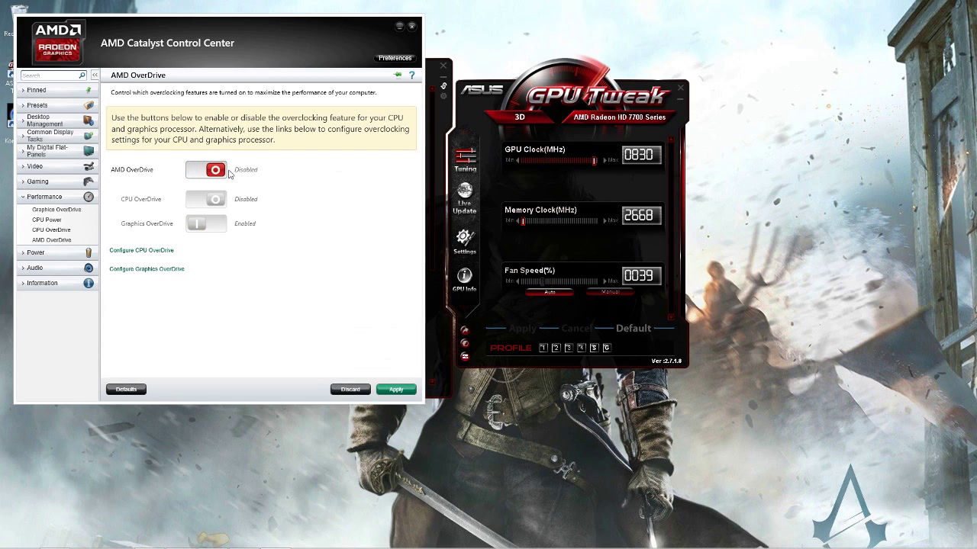
left_click(216, 173)
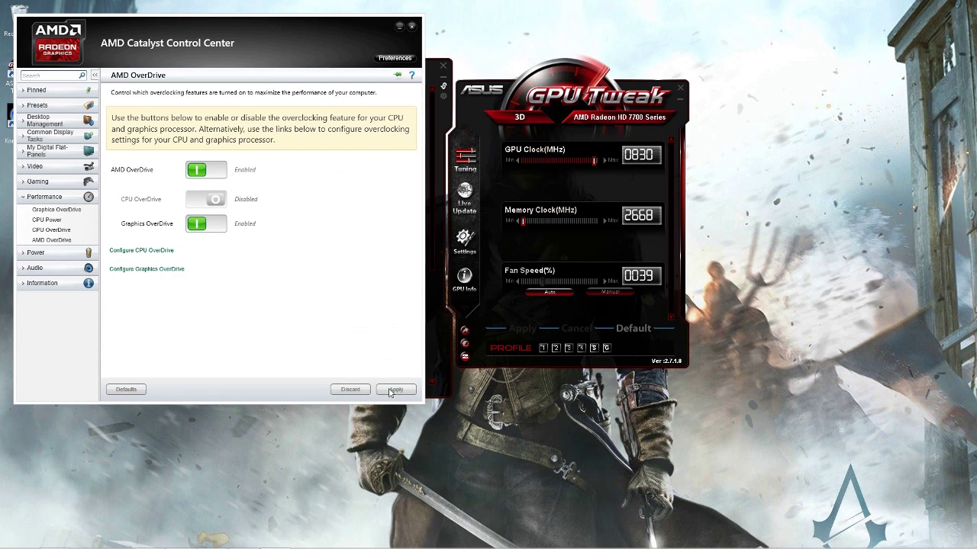
left_click(411, 28)
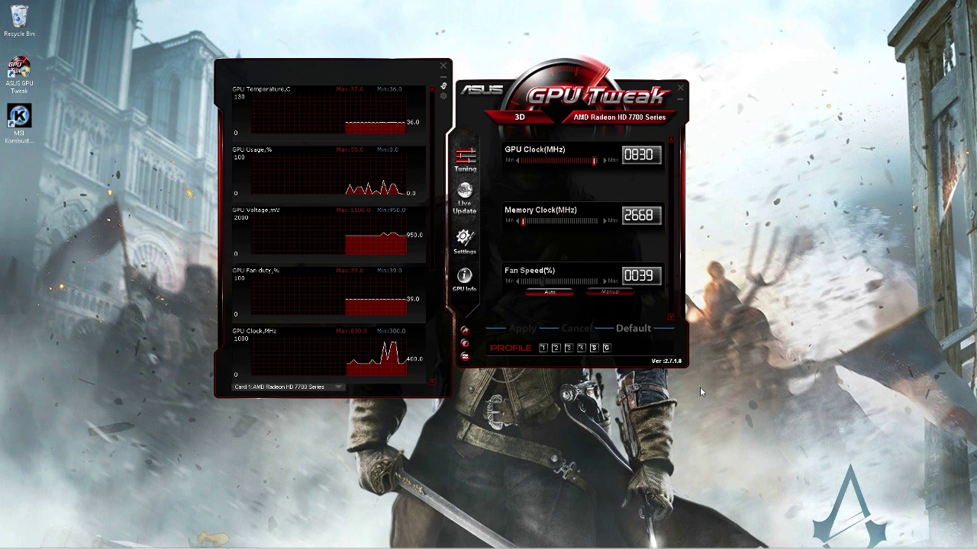
- Reset GPU Clock to the 0800 default, apply 810 MHz, and launch MSI Kombustor
left_click(630, 330)
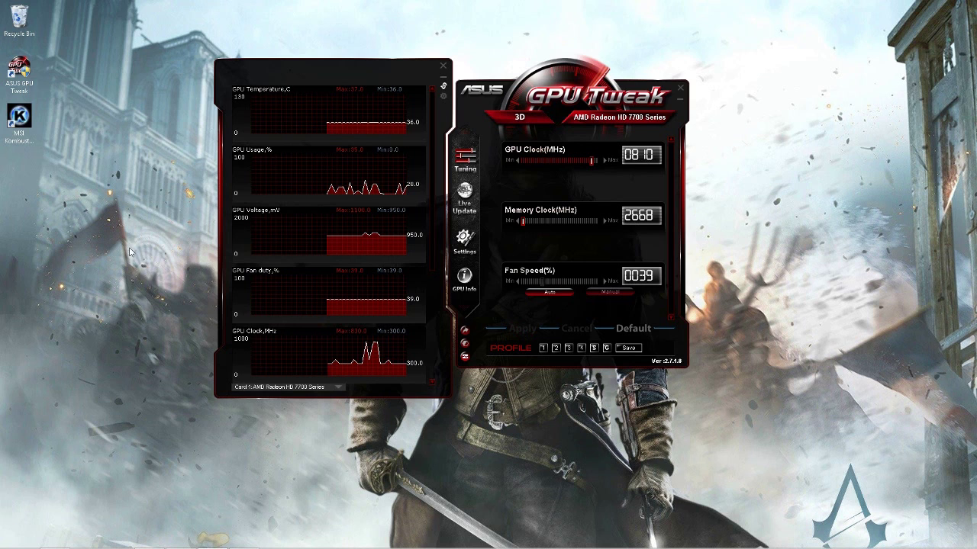
left_click(20, 130)
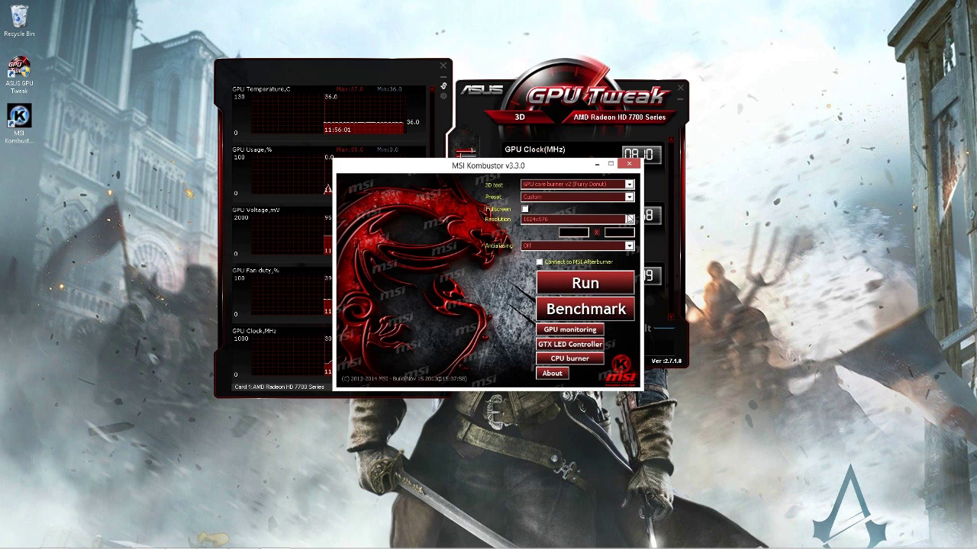
- Pick 1920x1080 from Kombustor's Resolution list and run the Fur Test
left_click(628, 219)
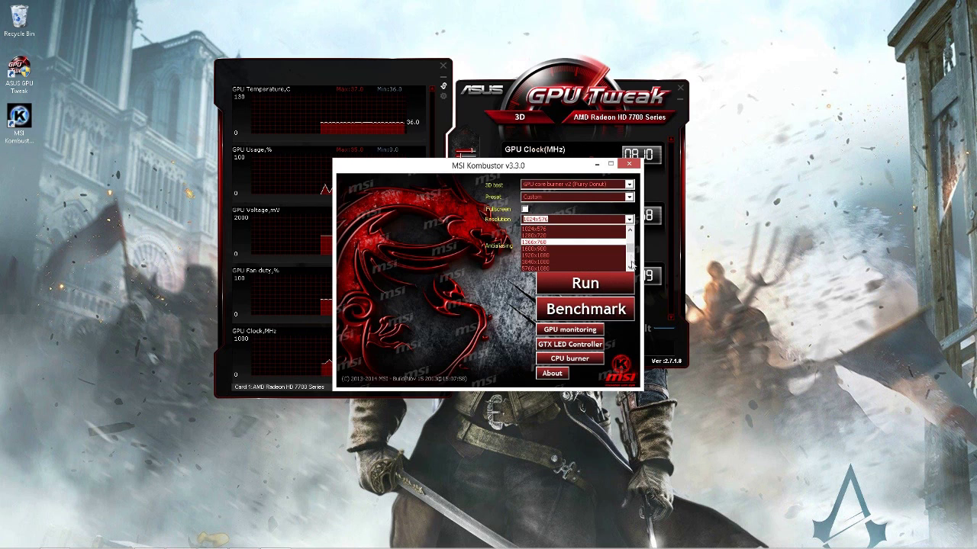
left_click(631, 265)
left_click(630, 265)
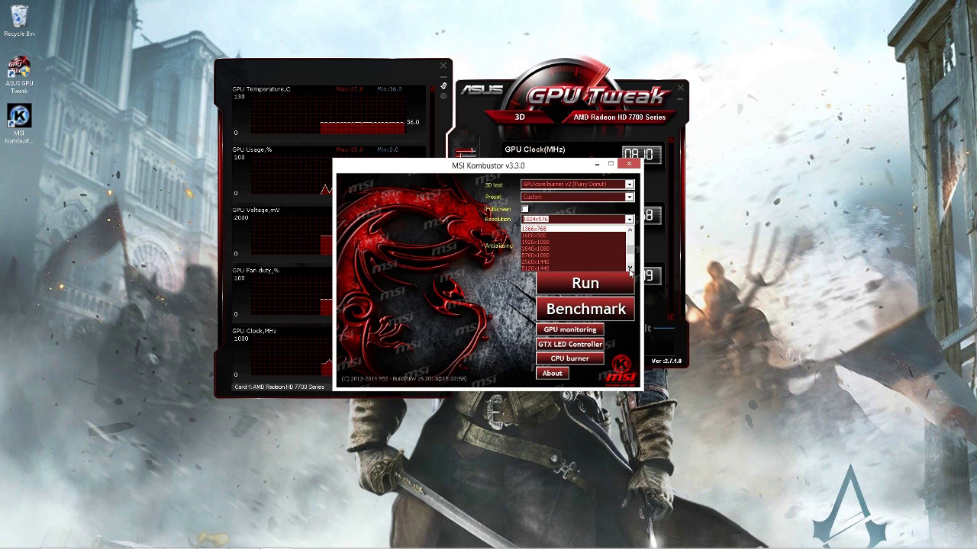
left_click(628, 230)
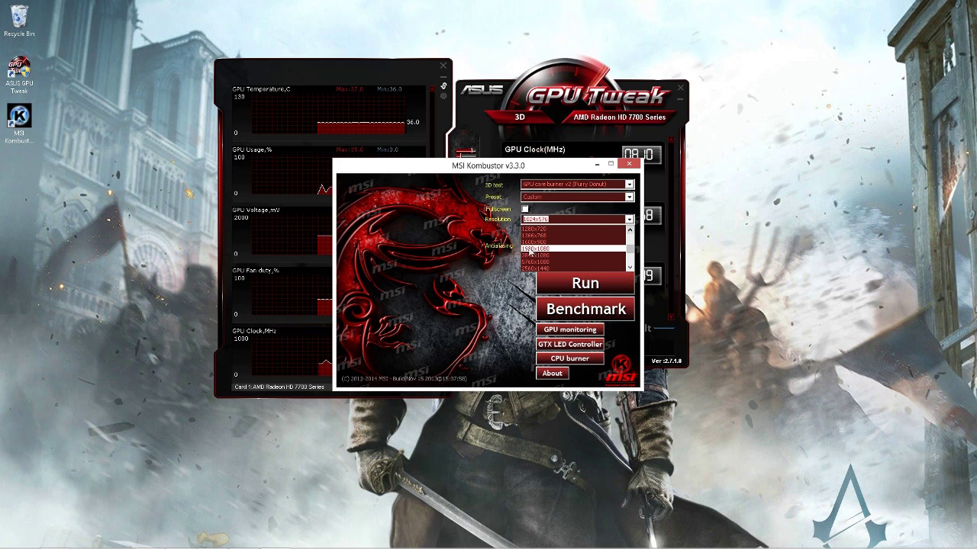
left_click(541, 250)
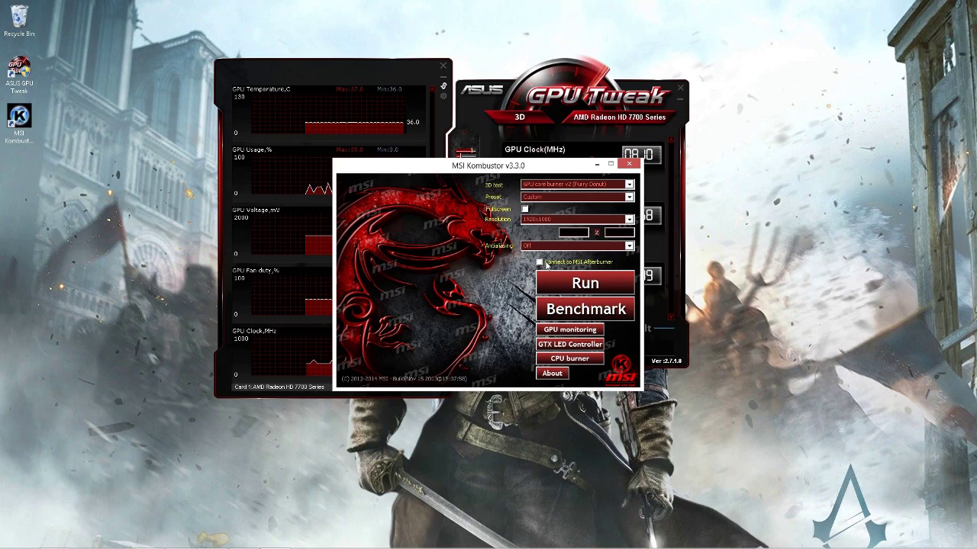
left_click(562, 283)
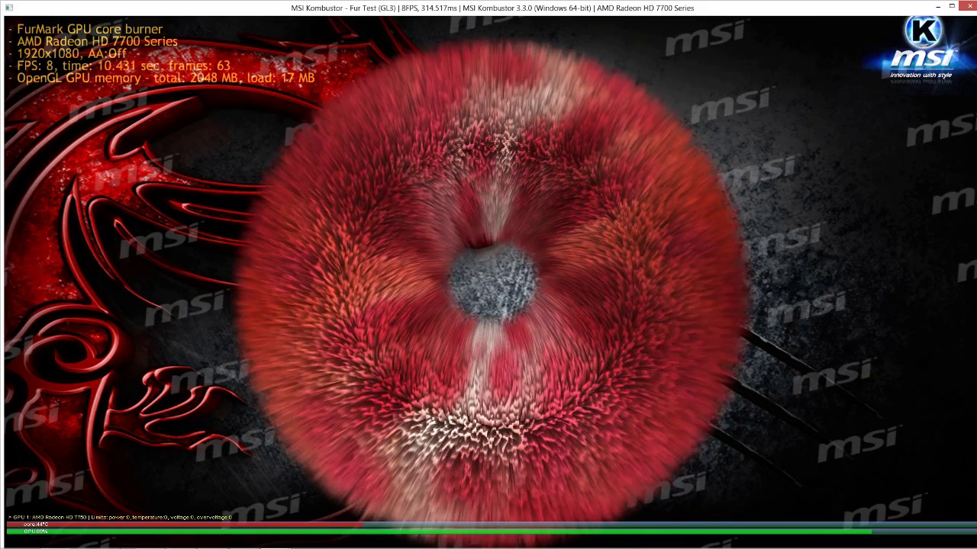
- Restore GPU Tweak over the Fur Test, showing 810 MHz, 90% GPU usage and 47 °C
mouse_move(237, 534)
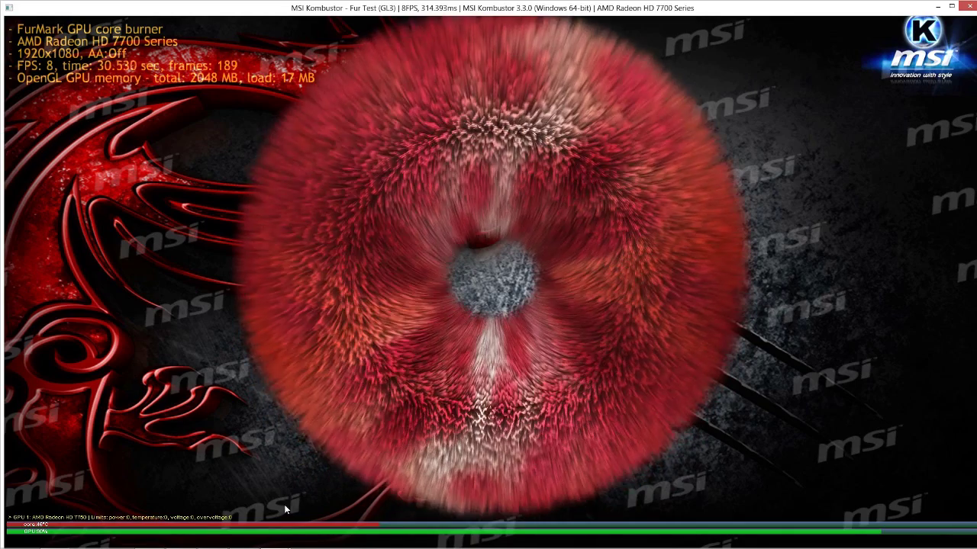
left_click(217, 540)
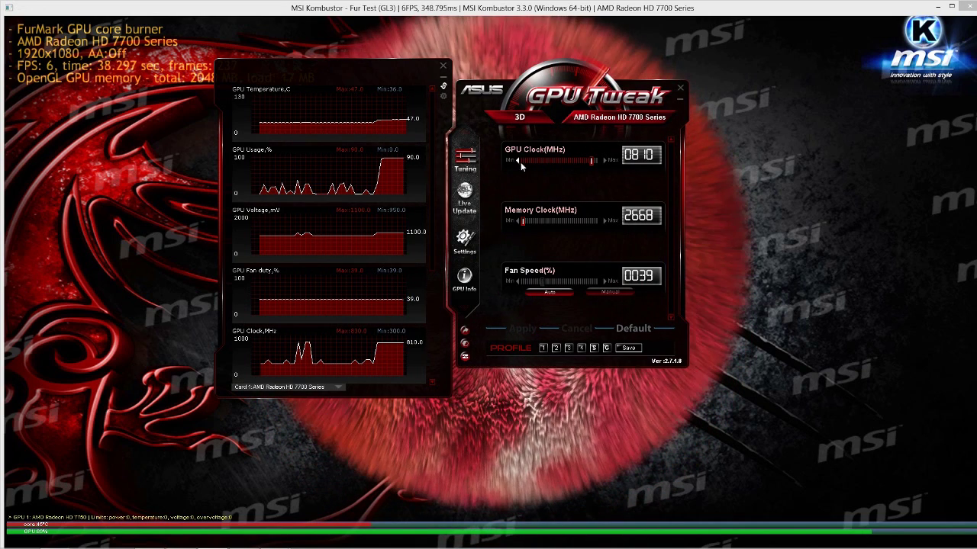
- Enter 0805 as the GPU clock and return to the running fur test
left_click(649, 156)
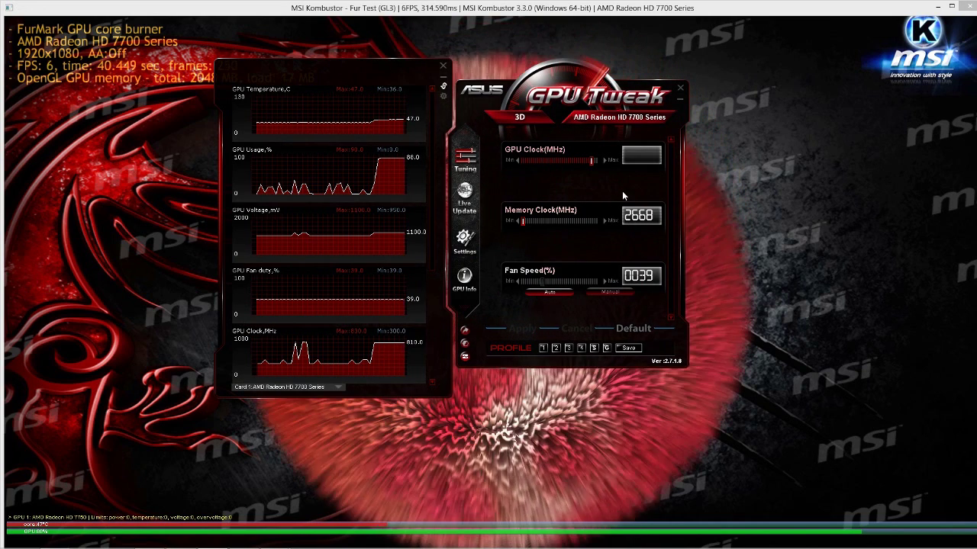
type("08")
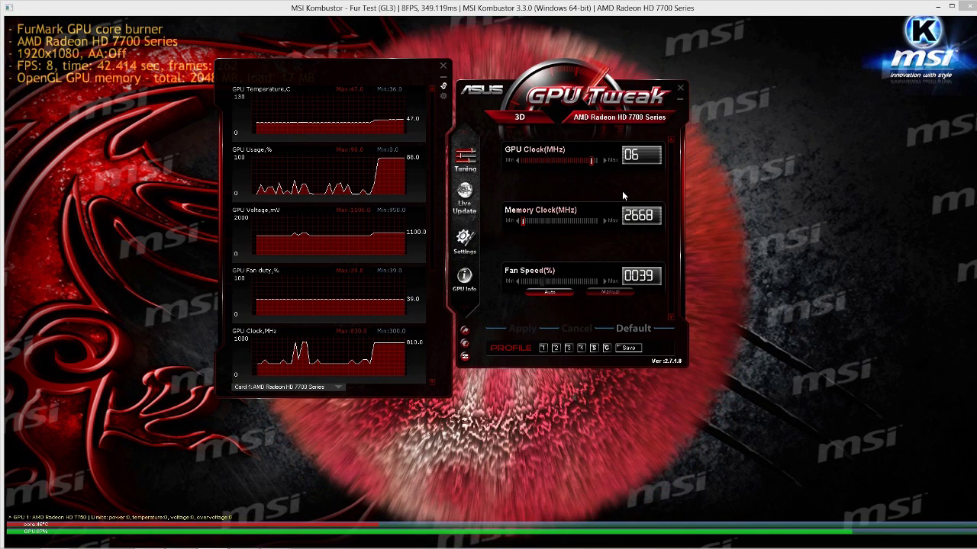
type("05")
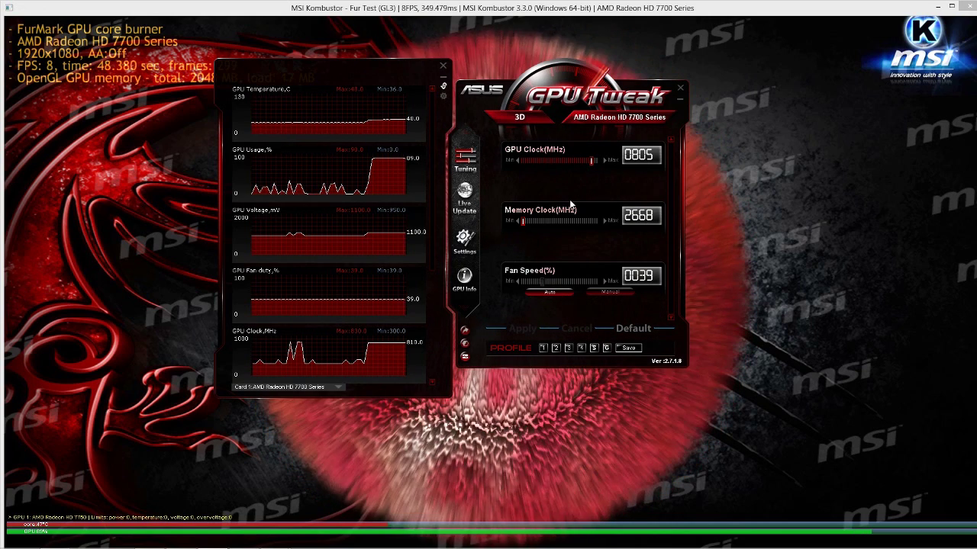
mouse_move(391, 122)
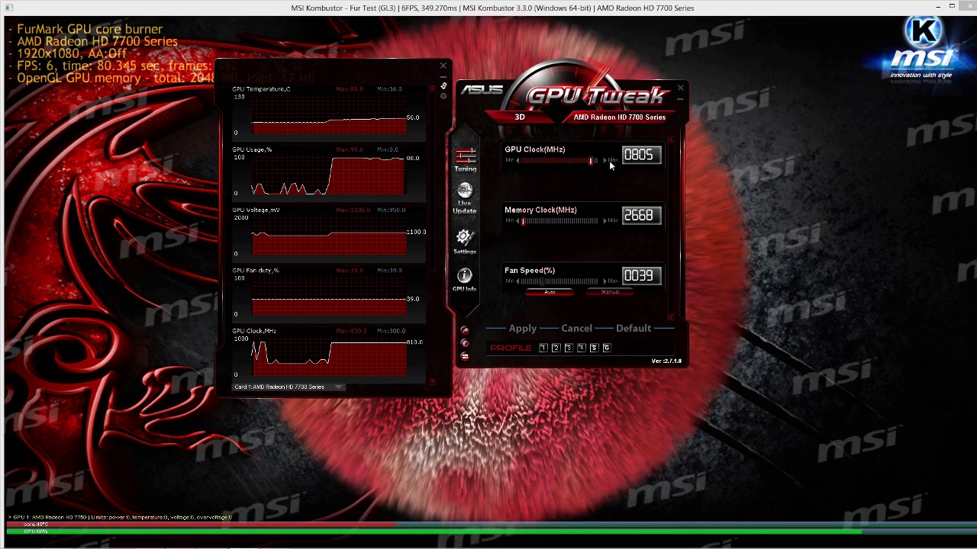
left_click(82, 83)
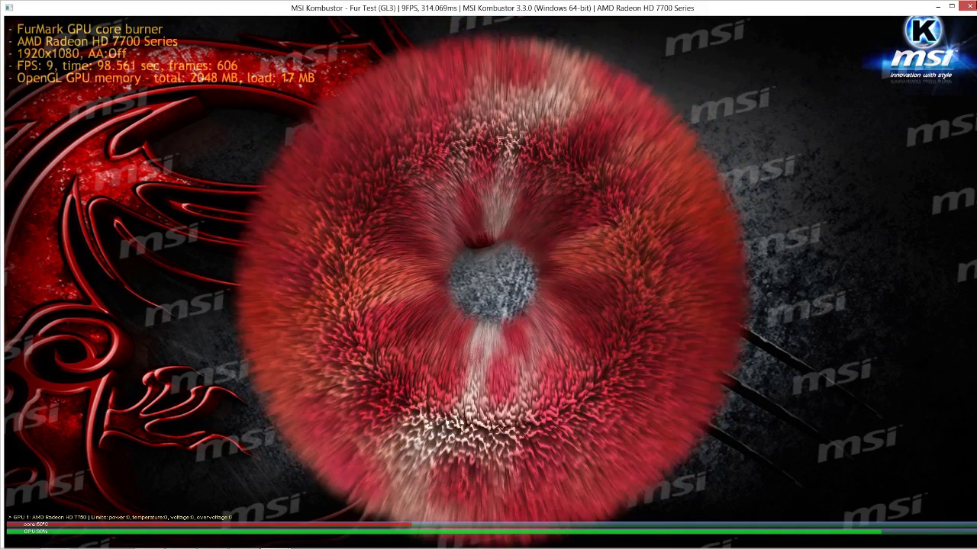
- Stop the Kombustor fur test and start entering a new GPU clock value
key("Escape")
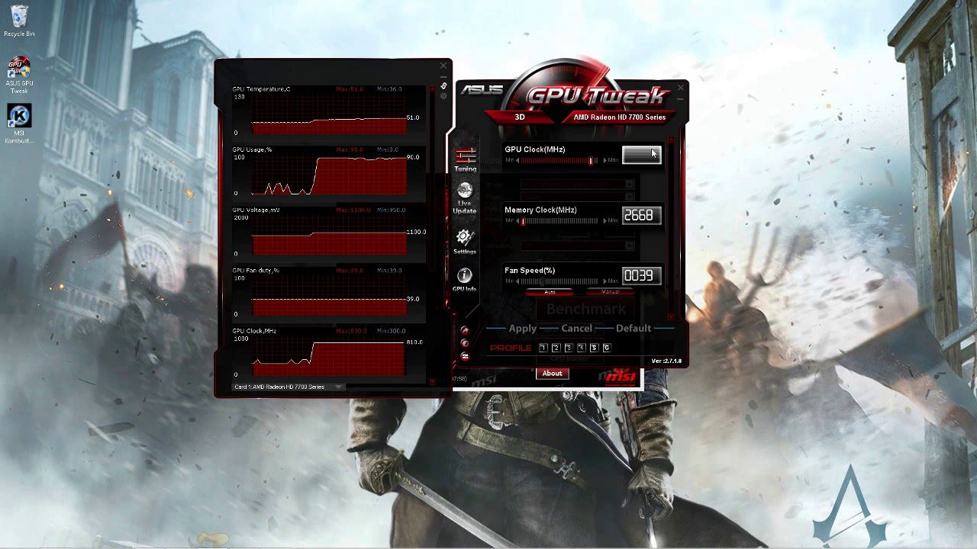
type("810")
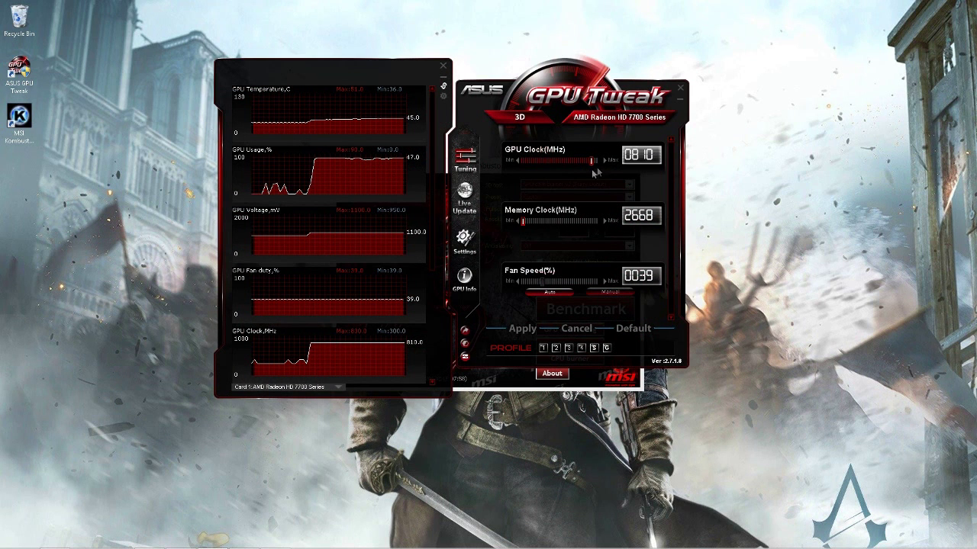
- Raise the GPU clock to 0820, run a brief fur test, then hide Kombustor
left_click(604, 161)
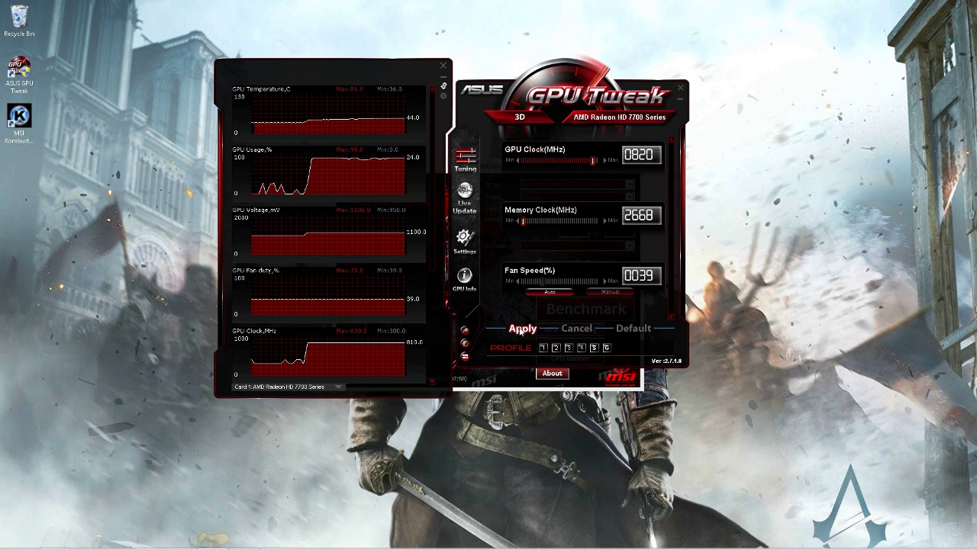
left_click(565, 281)
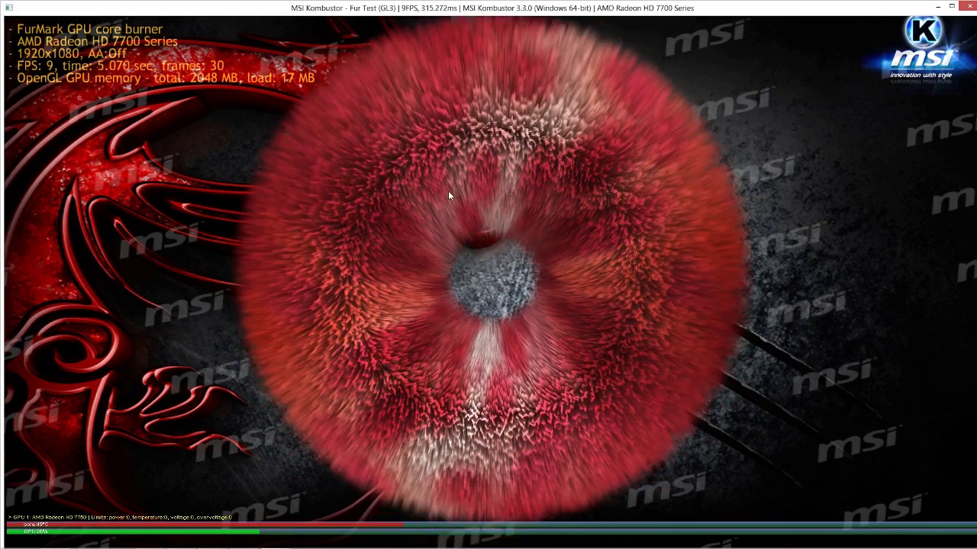
key("Escape")
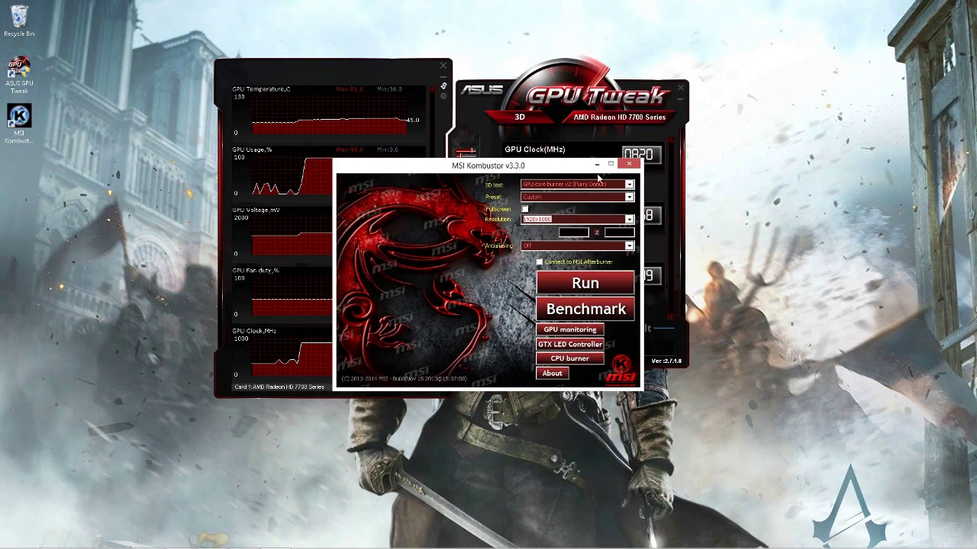
left_click(597, 165)
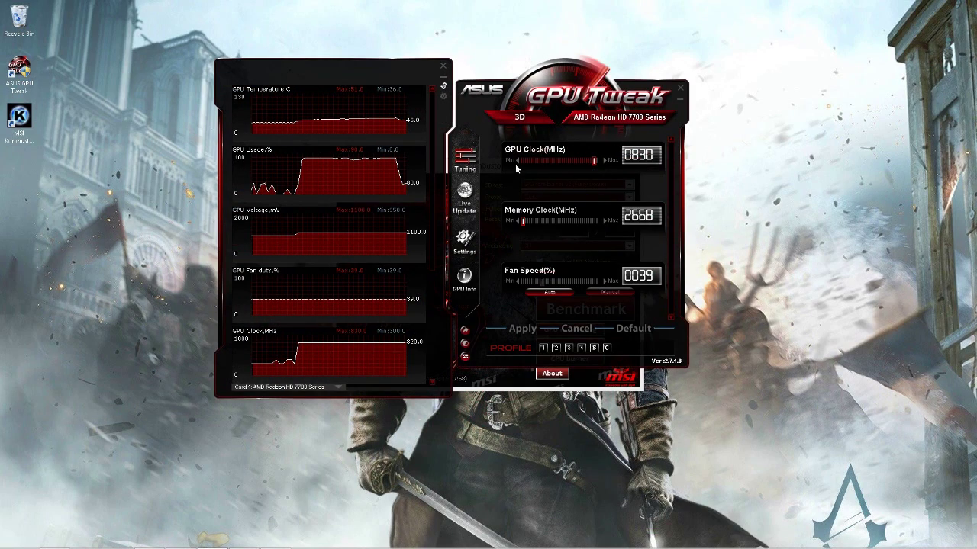
- Apply the 830 MHz GPU clock, try higher values, then settle back and reapply 830 MHz
left_click(516, 329)
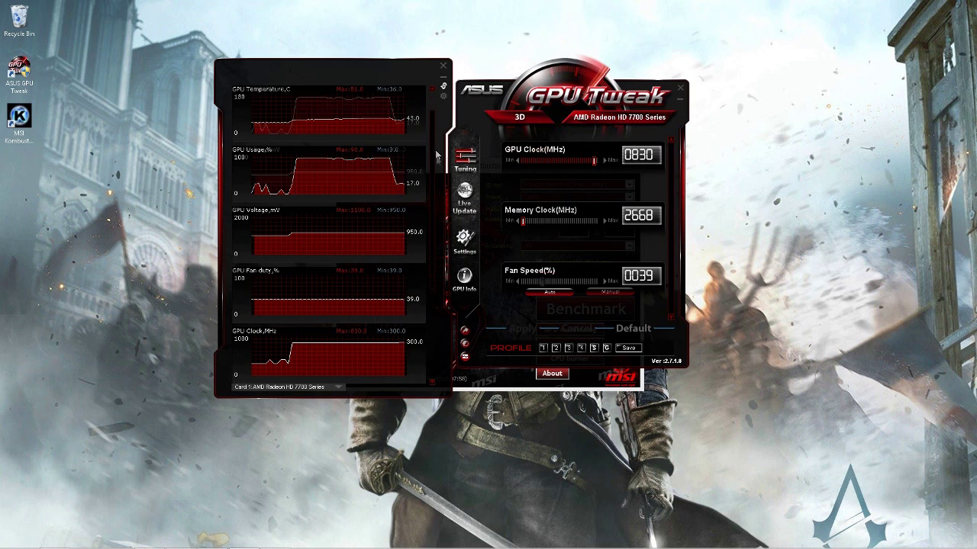
scroll(434, 152, "down", 2)
scroll(433, 236, "down", 1)
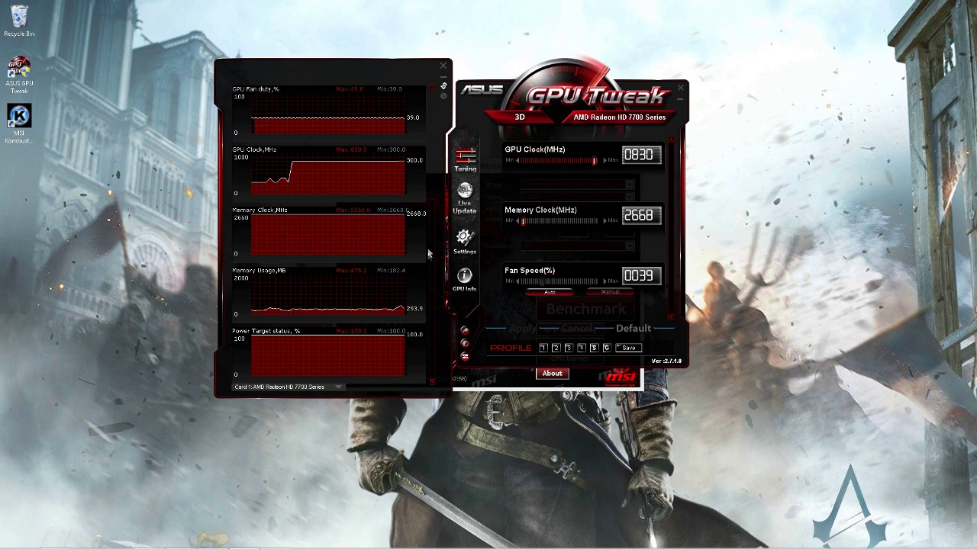
scroll(434, 221, "up", 3)
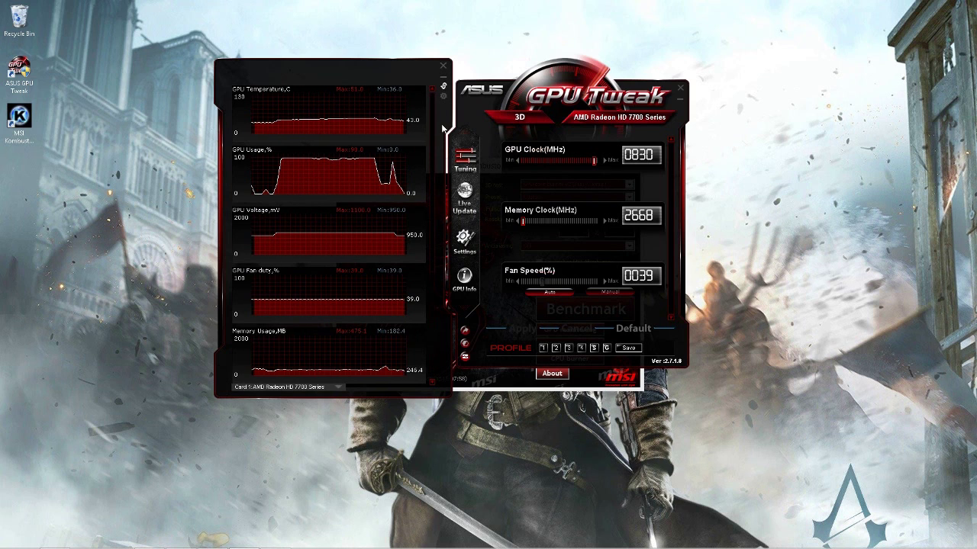
left_click(606, 162)
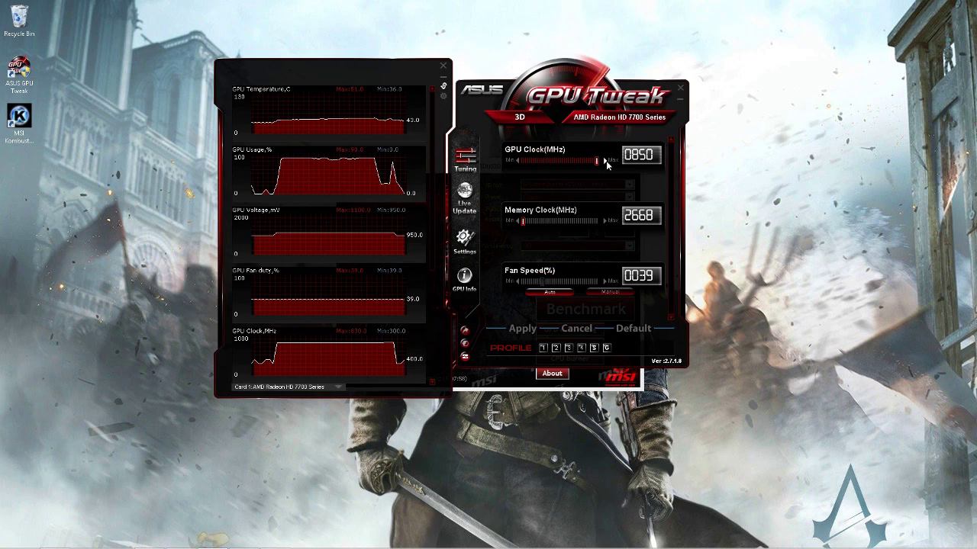
left_click(518, 161)
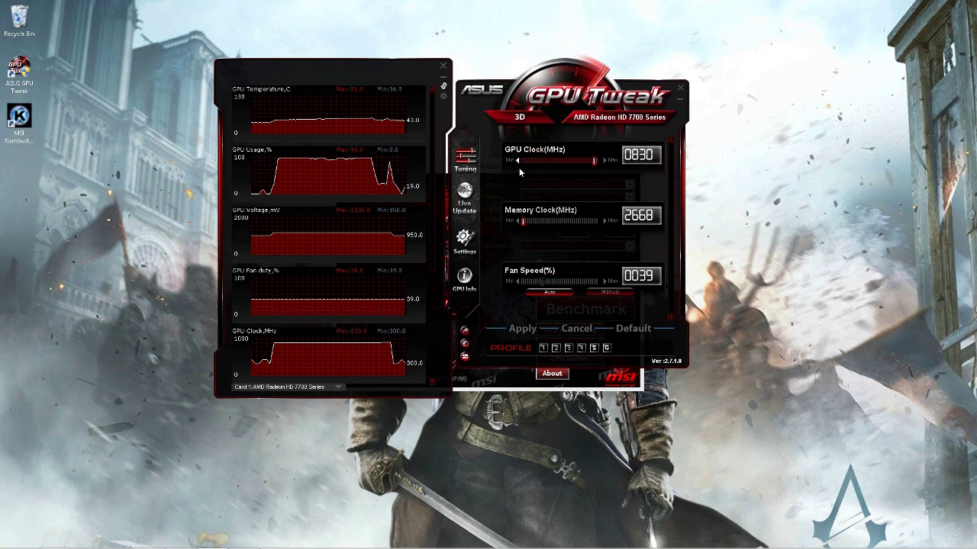
left_click(523, 329)
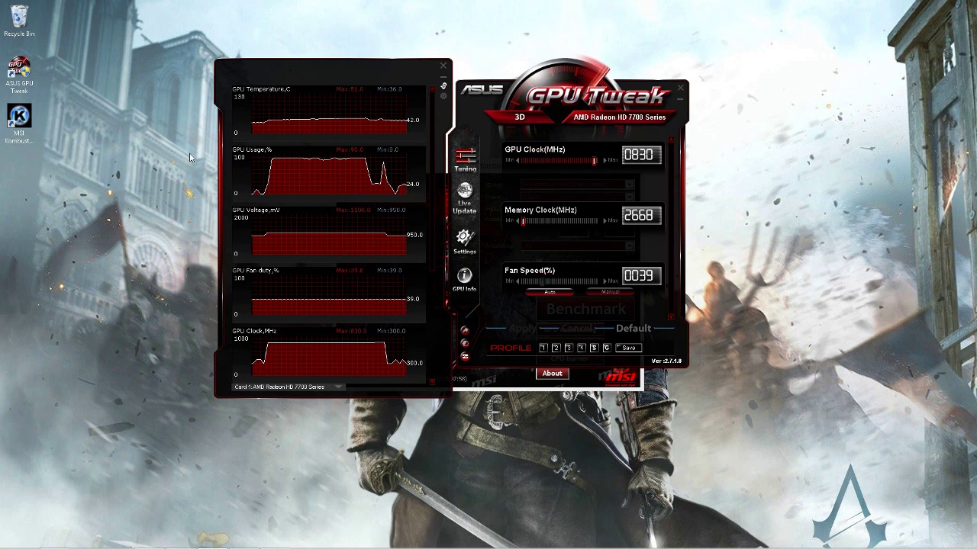
left_click_drag(185, 144, 194, 180)
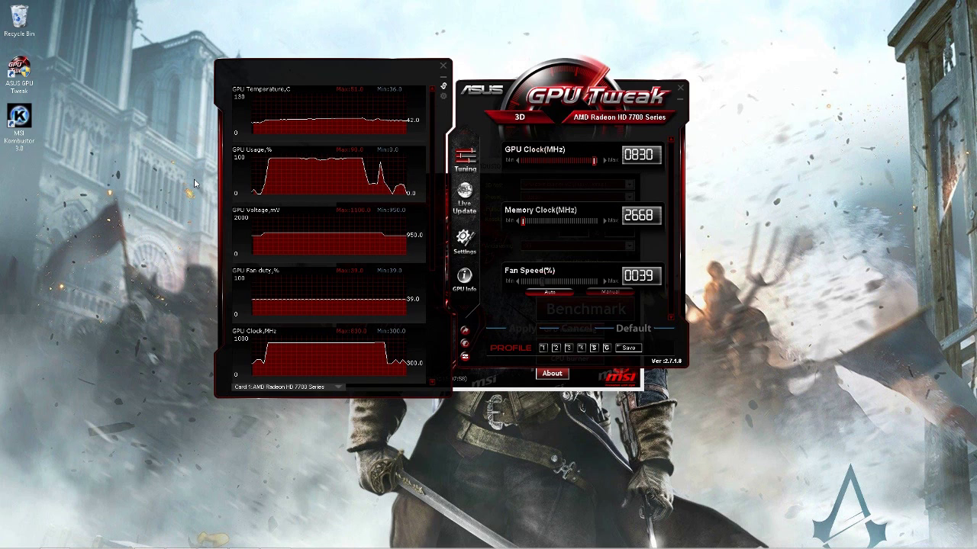